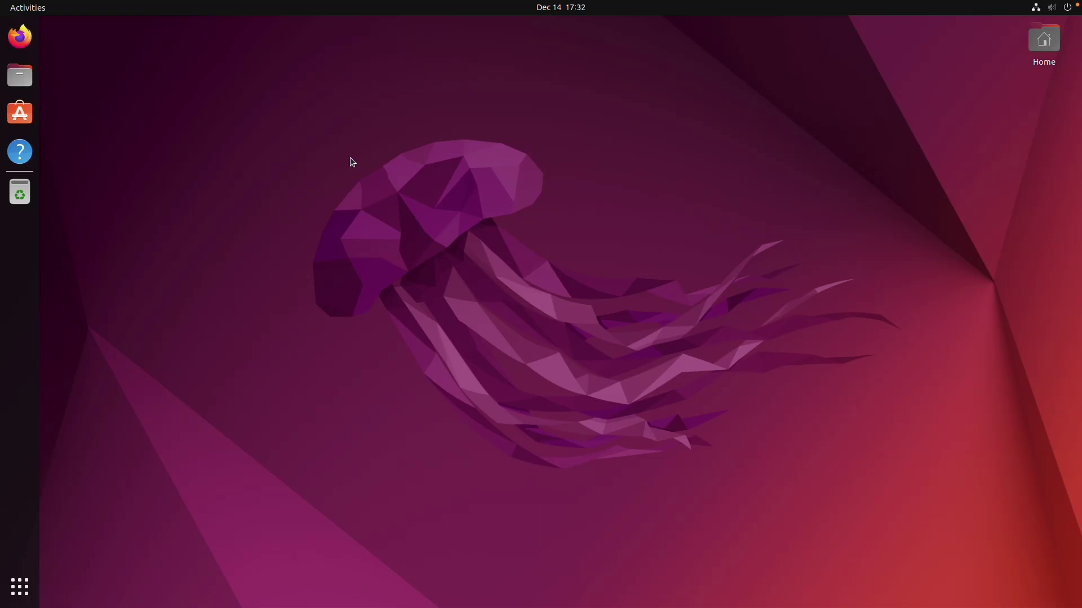
Open the Movies folder inside Videos in the Files app.
click(20, 75)
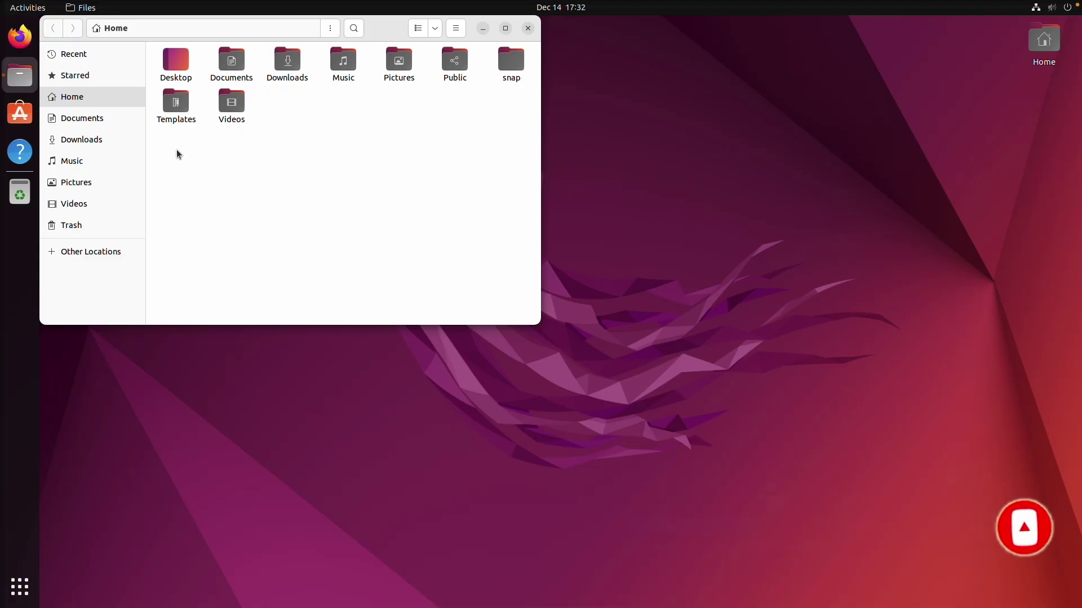
click(96, 205)
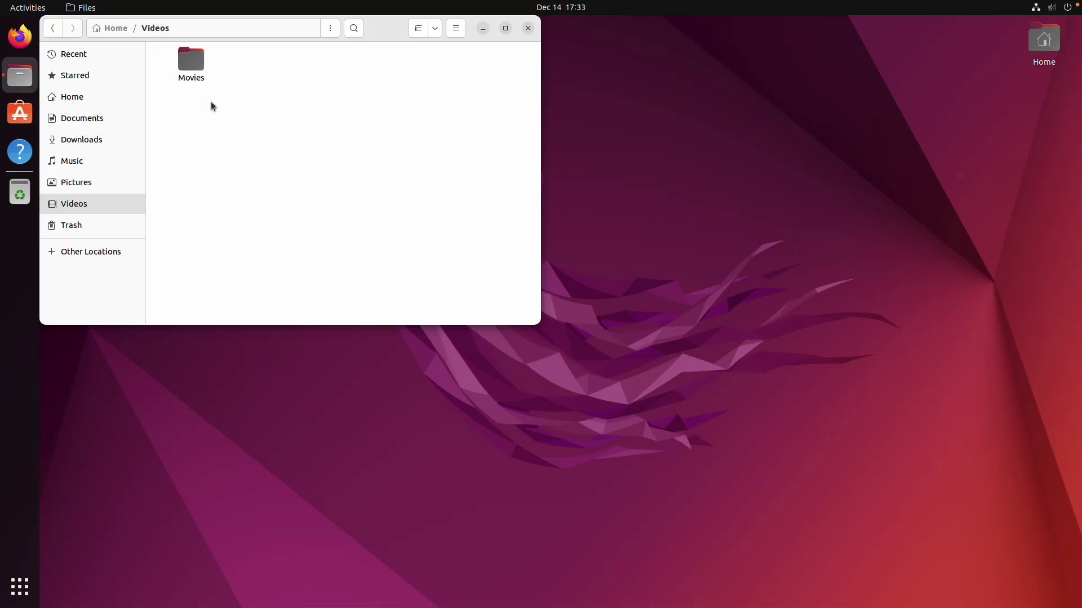
double_click(194, 56)
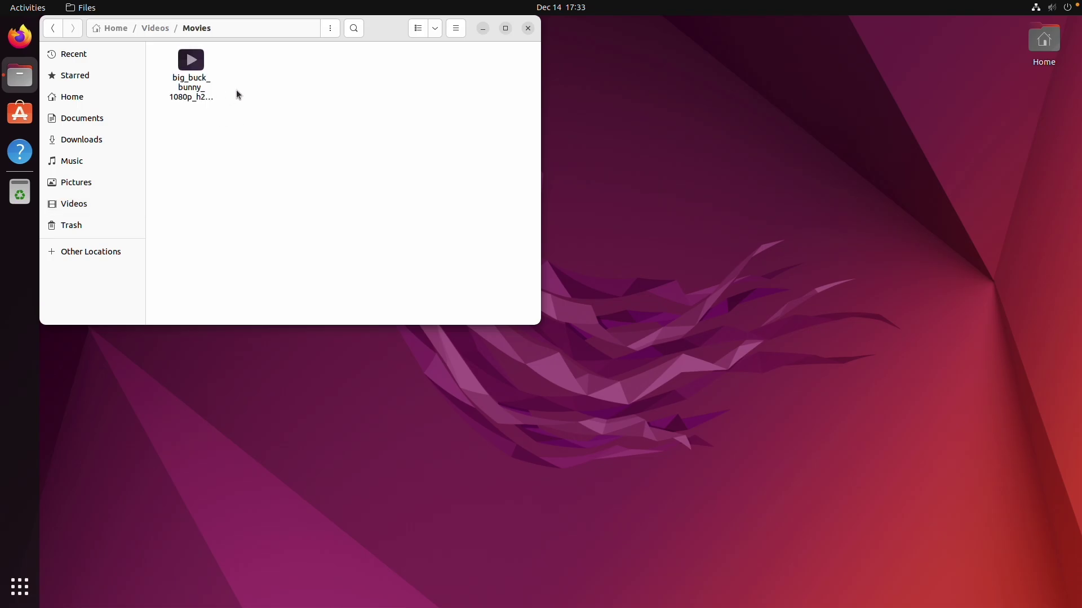
click(205, 99)
click(227, 133)
Switch to Firefox, search Google for "jellyfin naming" and open the Jellyfin documentation page on Movies.
click(19, 36)
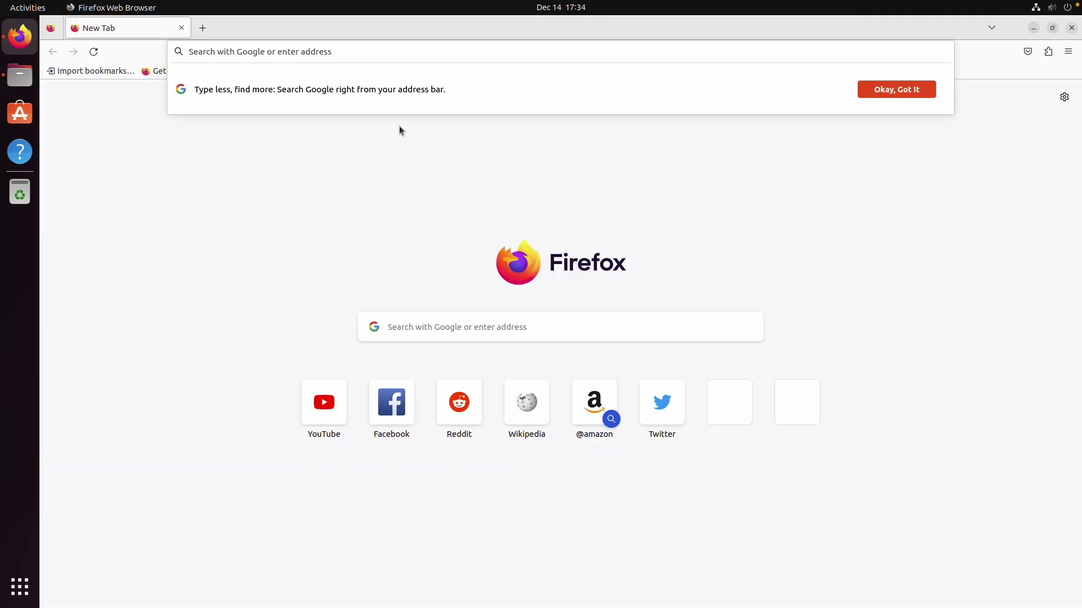
text(jellyd)
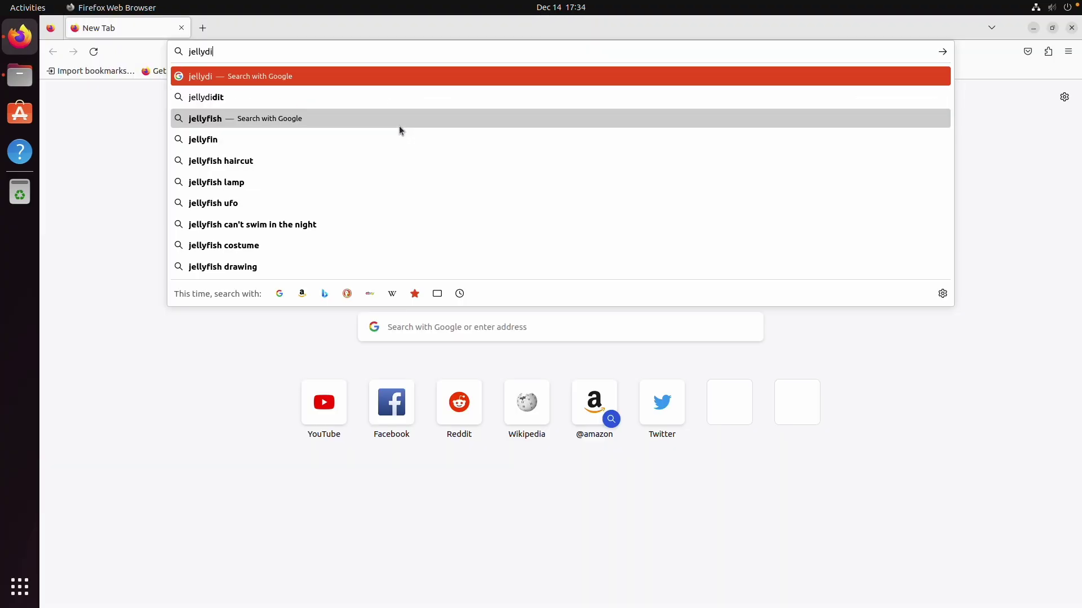
key(BackSpace)
text(fin serv)
key(Return)
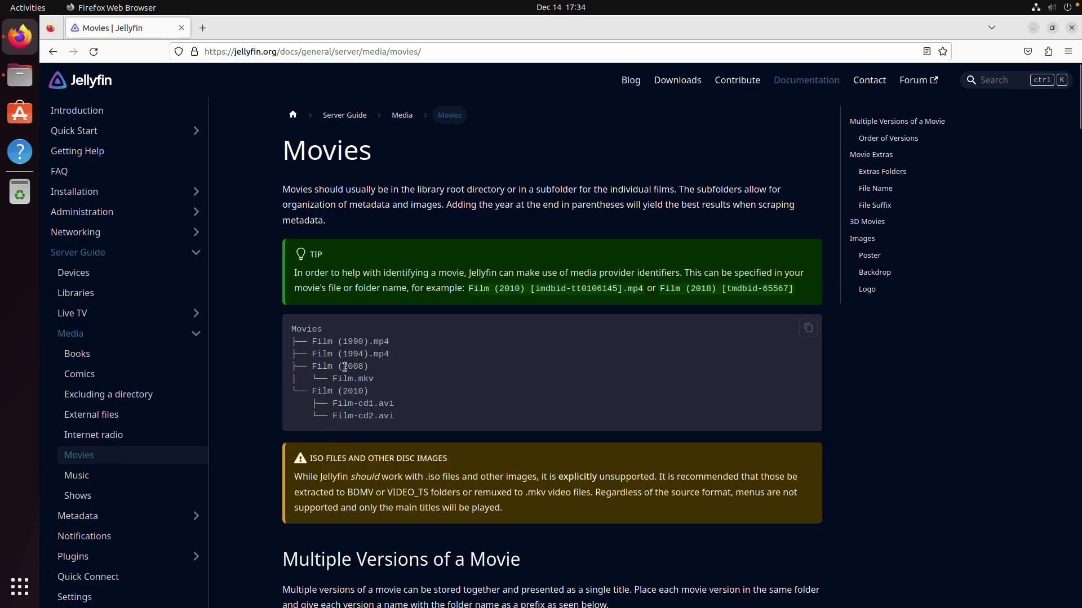
Search for themoviedb in a new browser tab and open The Movie Database (TMDB) site.
click(202, 27)
text(themoviedb)
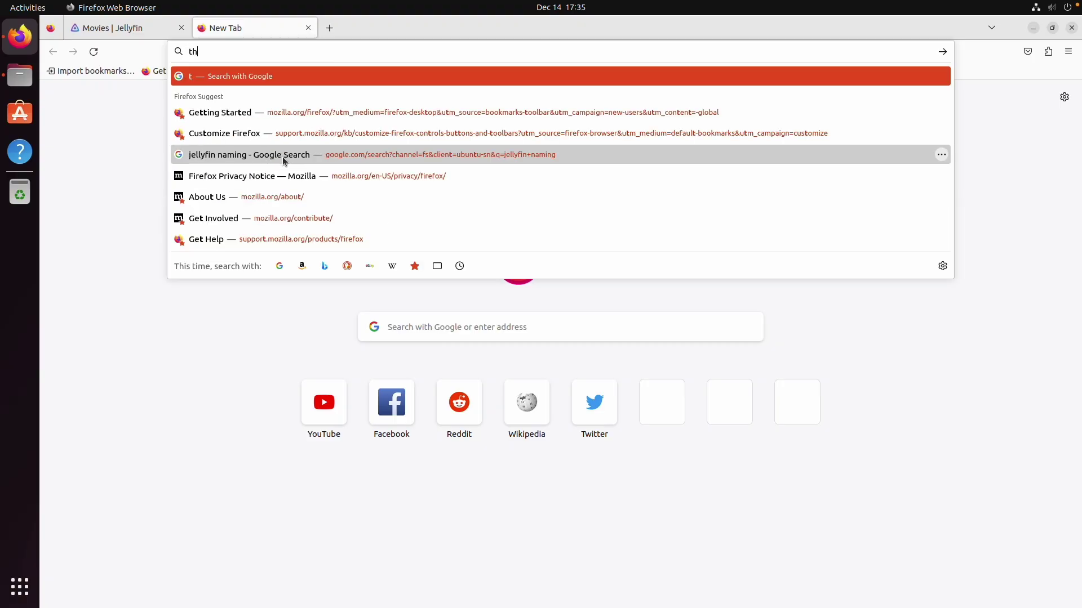
key(Return)
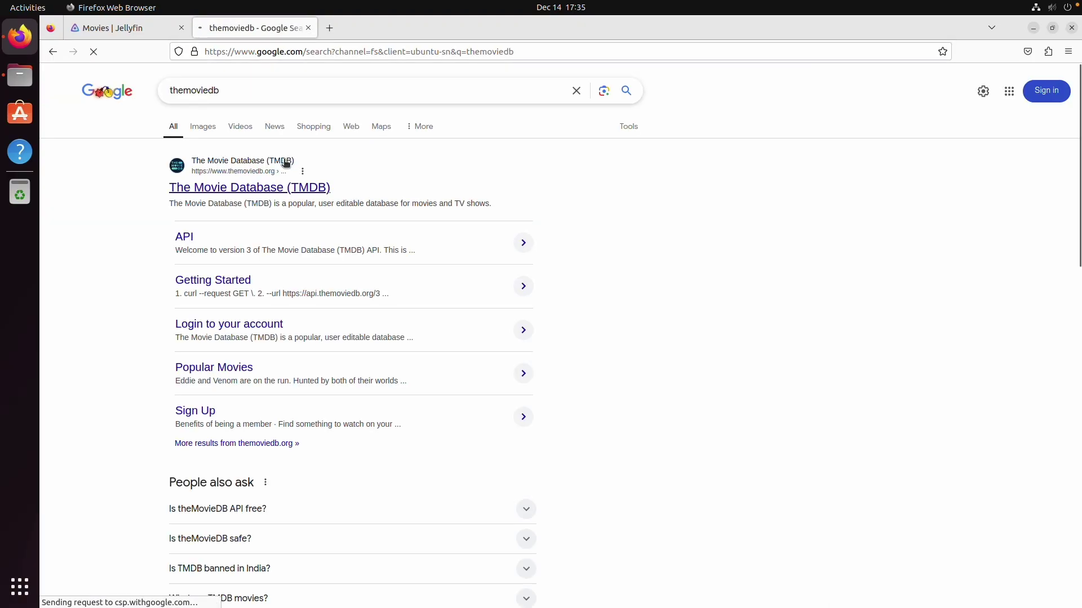
click(266, 187)
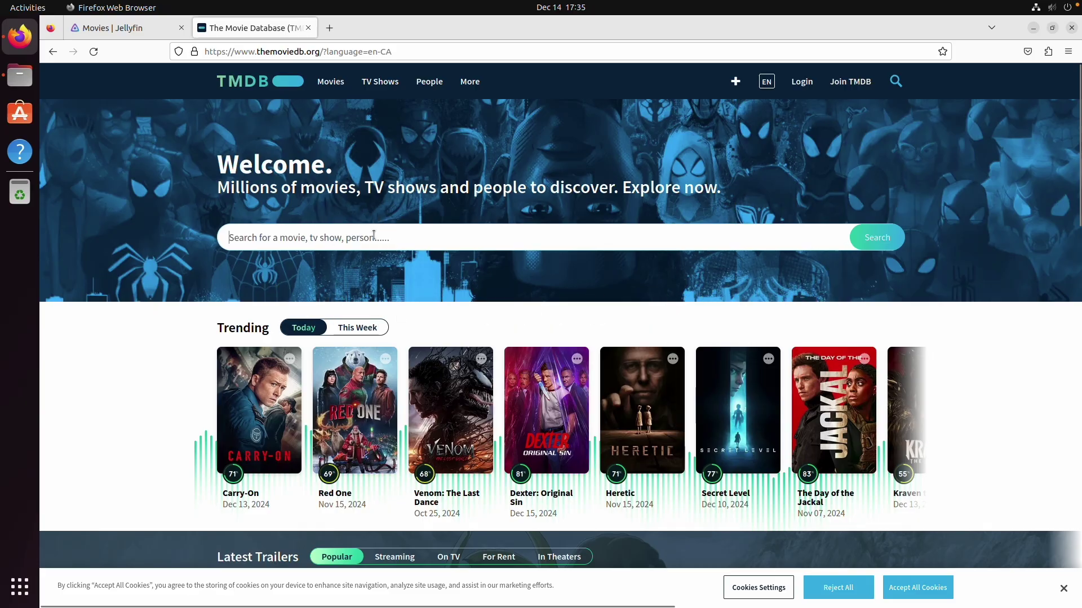
Search TMDB for "big buck bunny" and open the page of the 2008 movie.
click(329, 233)
text(big buck )
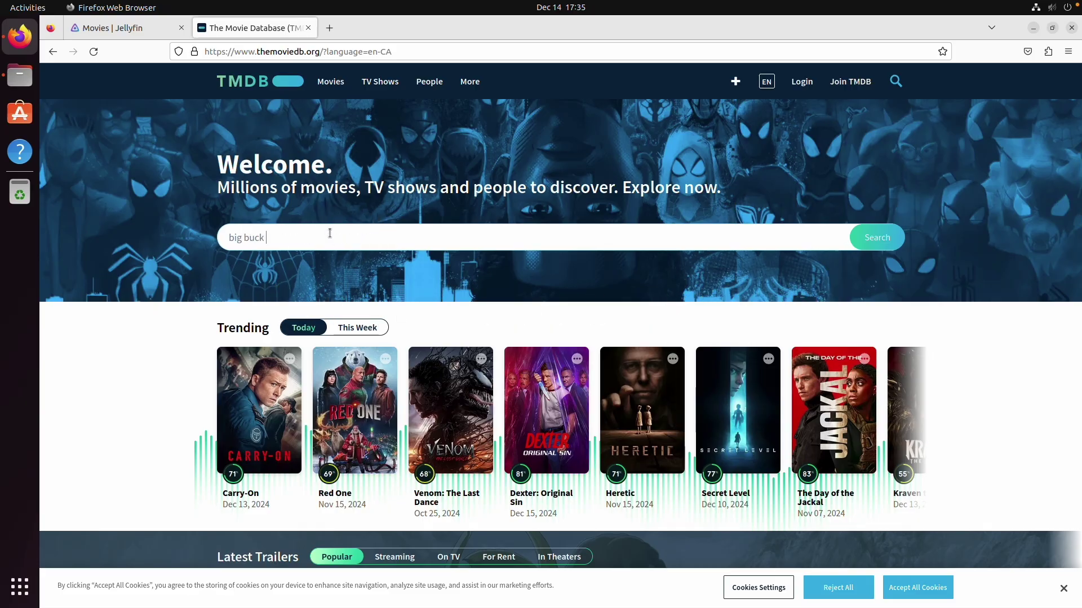
text(bunny)
key(Return)
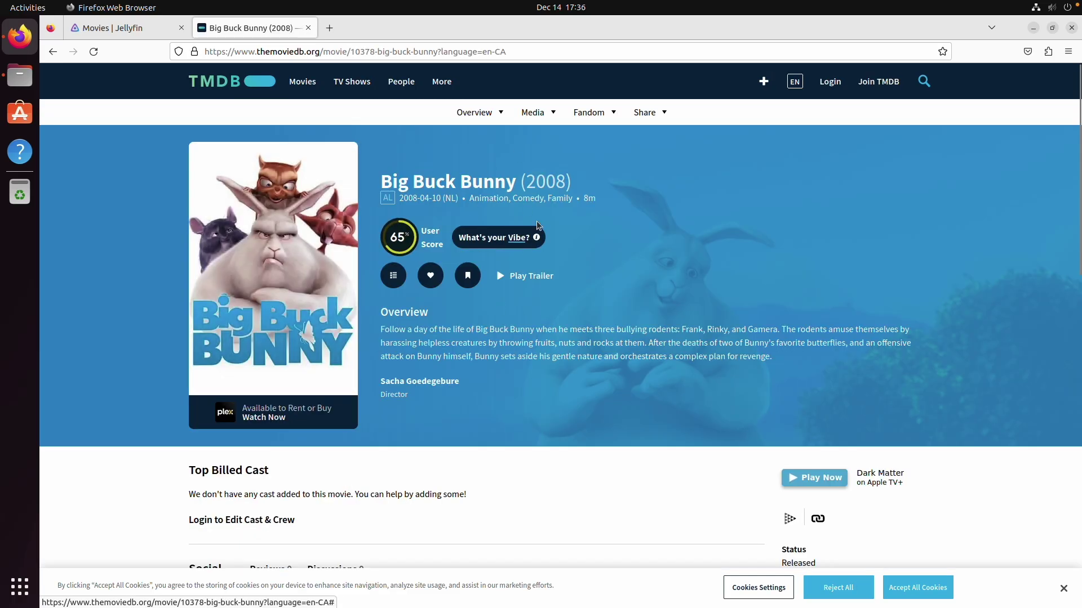
Switch to Files and rename the movie file in the Movies folder as Big Buck Bunny (2008).mov.
click(16, 82)
drag(376, 28, 811, 140)
click(587, 197)
right_click(576, 199)
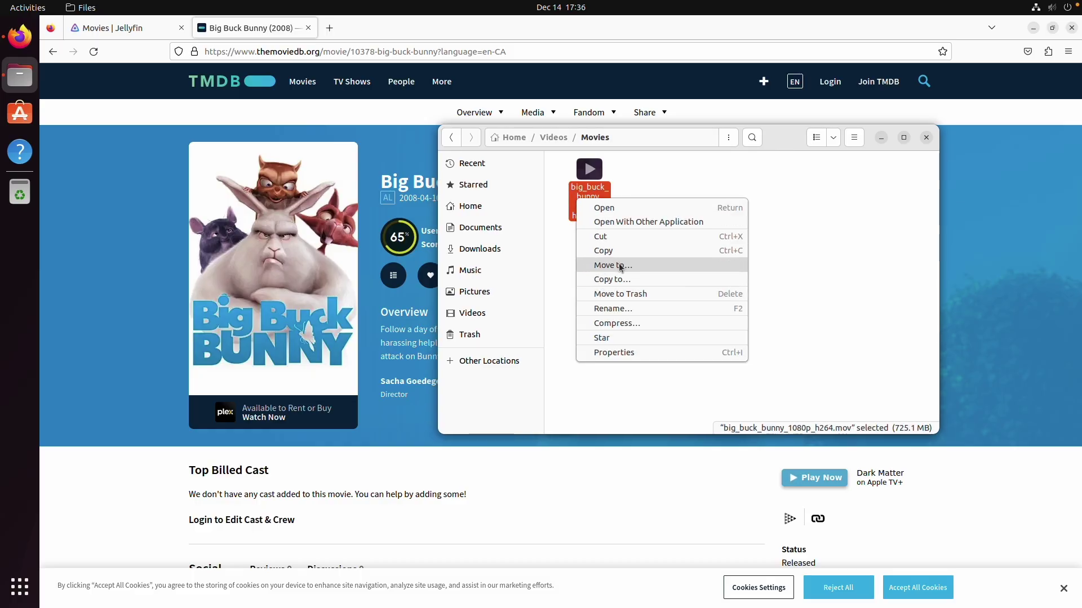
click(615, 308)
text(Big Buck)
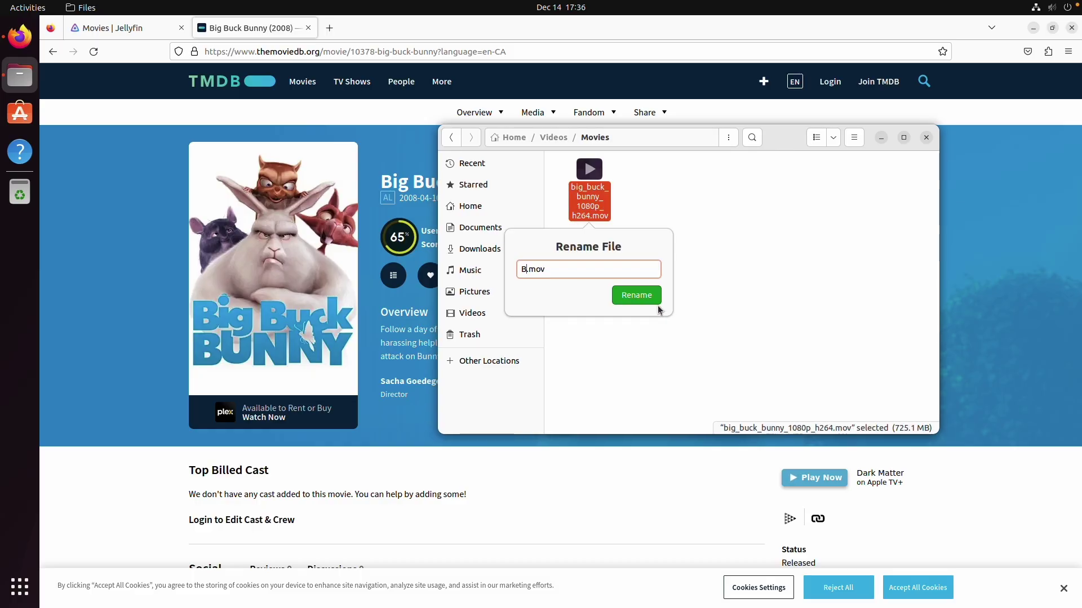
text( Bunny ())
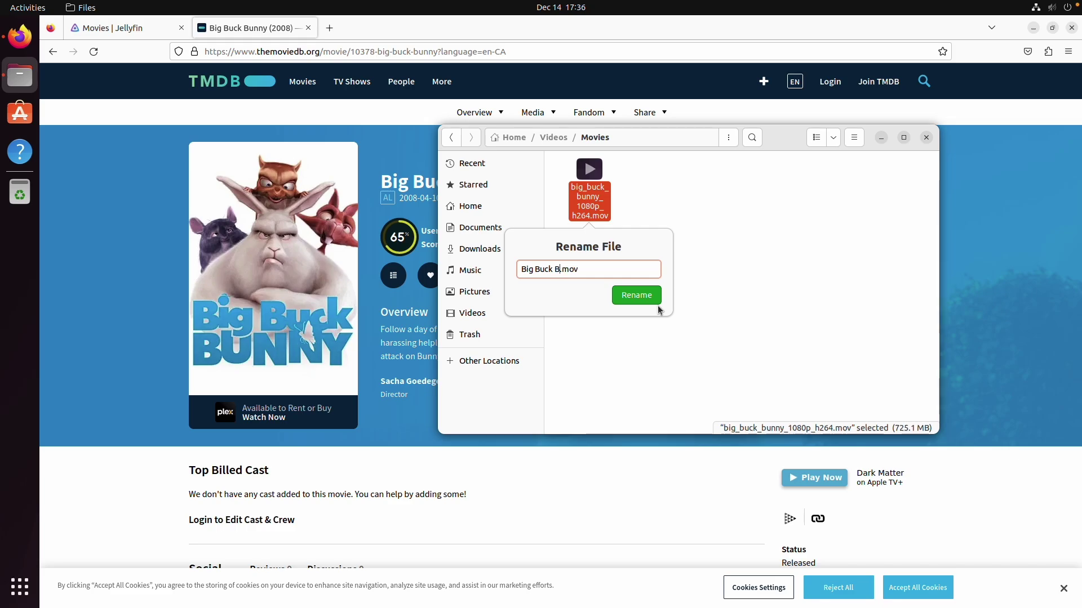
key(Return)
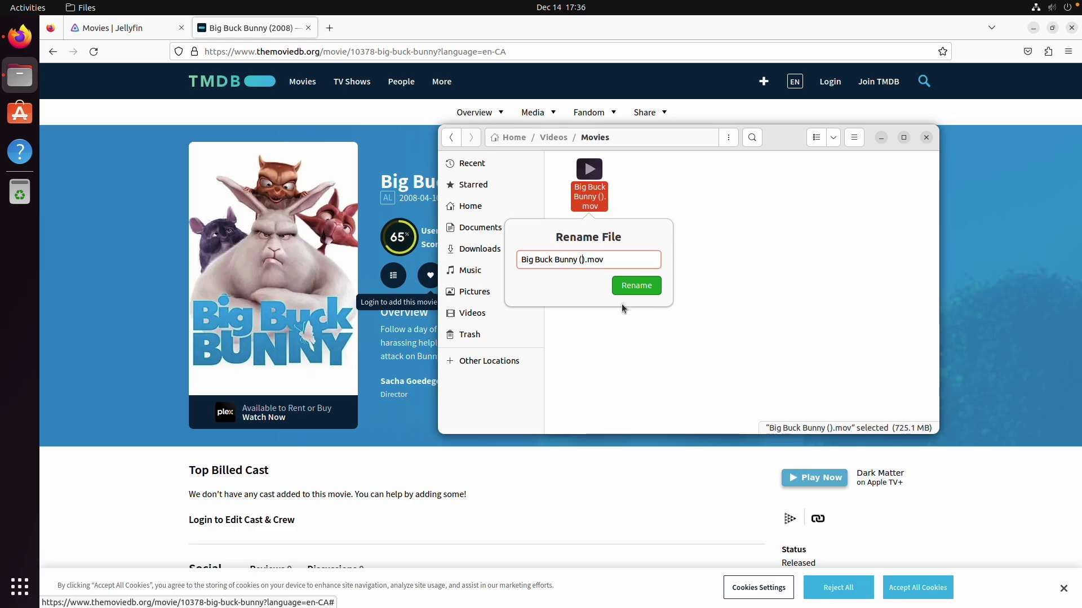
text(2008)
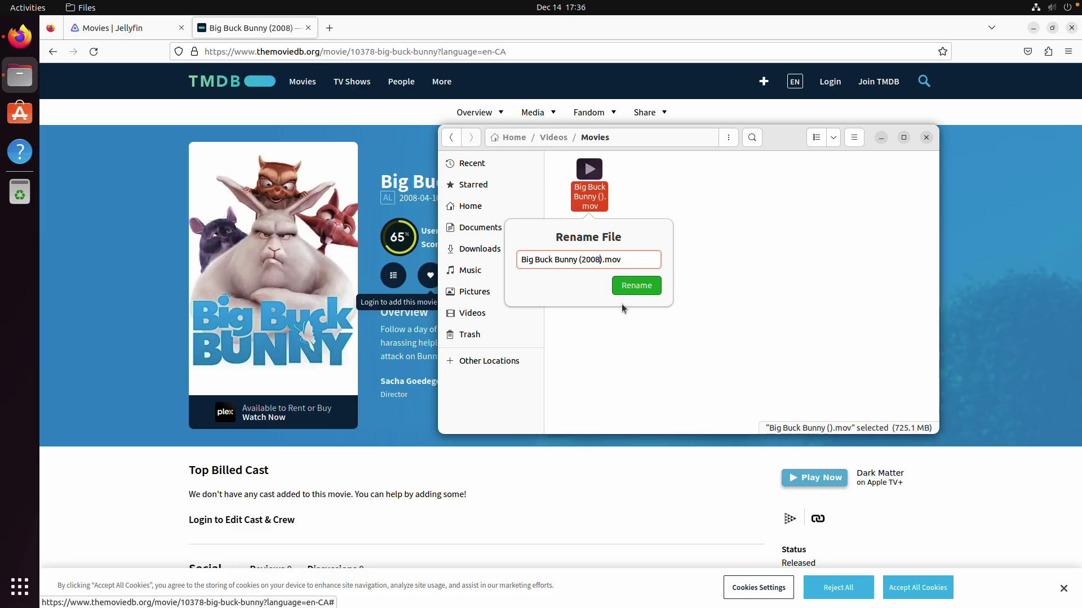
key(Return)
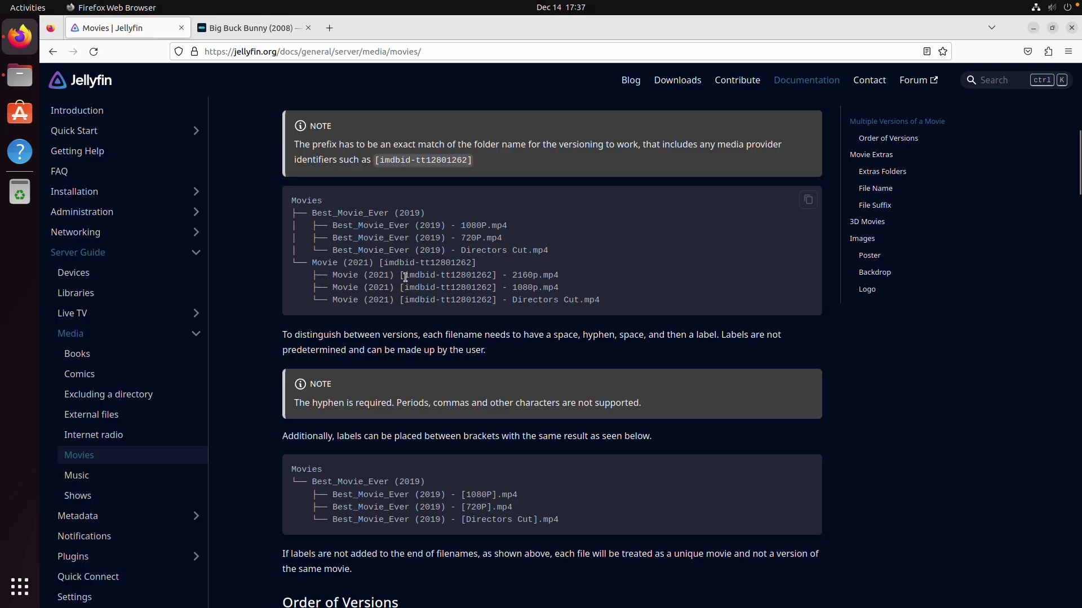
Create a folder named Big Buck Bunny (2008) in the Movies folder.
drag(399, 276, 475, 275)
key(alt+Tab)
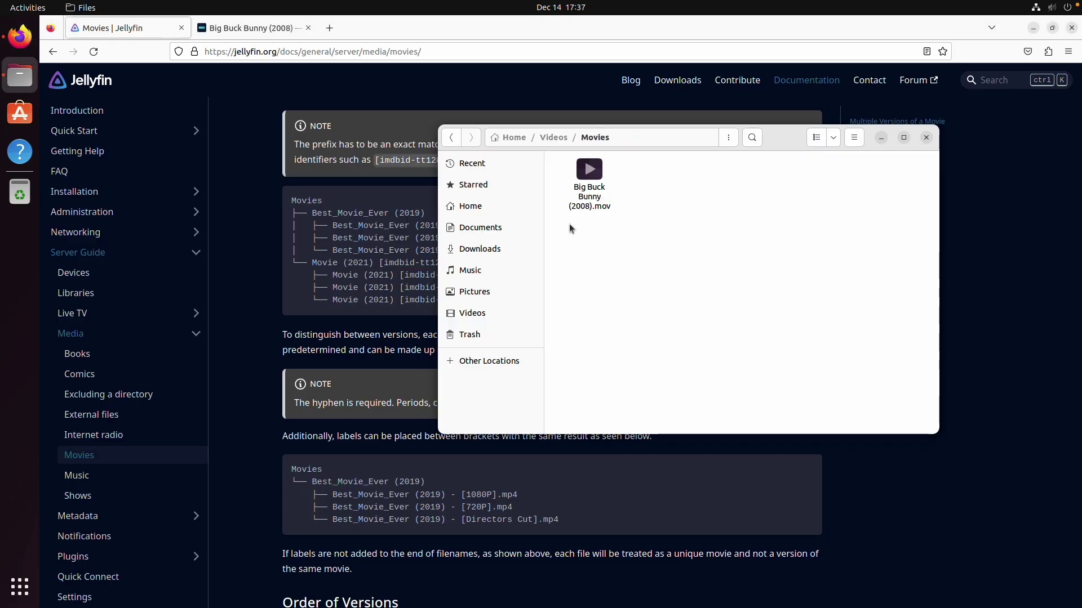
right_click(573, 232)
click(586, 243)
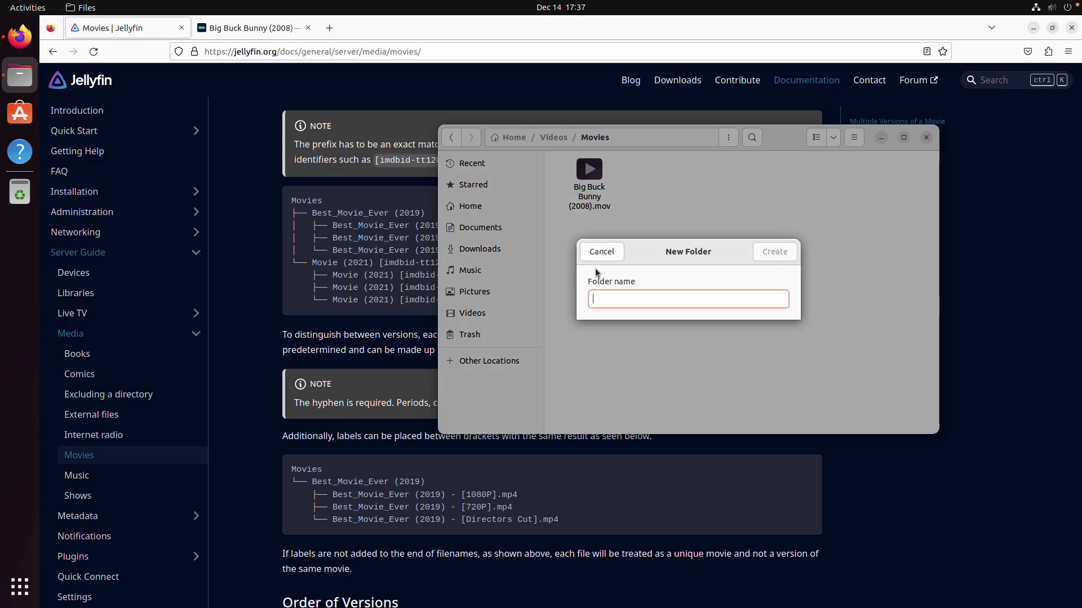
text(Big Buck )
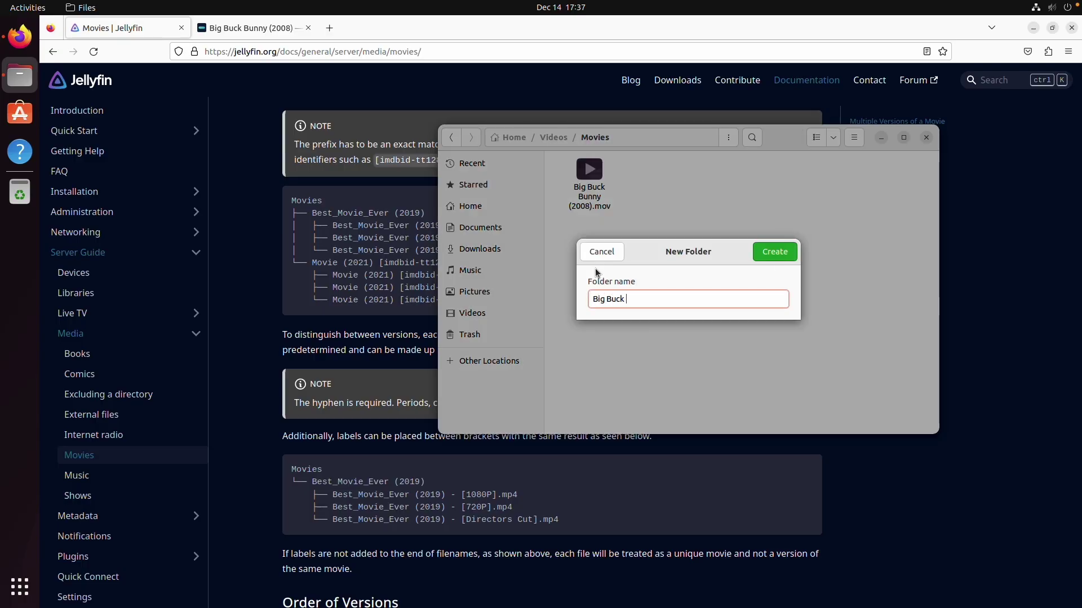
text(Bunny (2008))
key(Return)
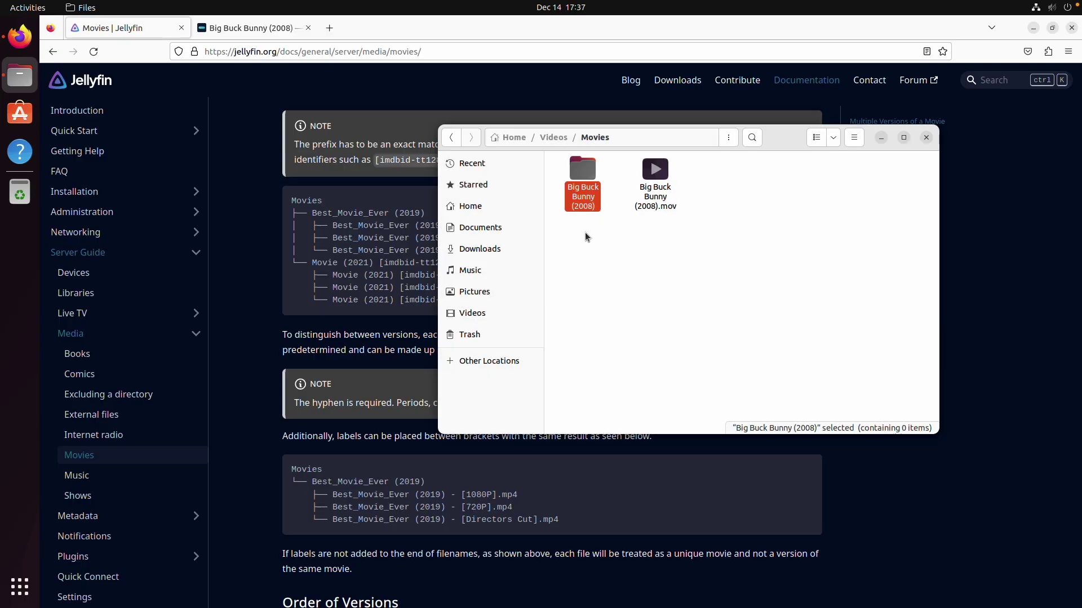
Move the Big Buck Bunny (2008).mov file into the Big Buck Bunny (2008) folder and open that folder.
drag(653, 172, 589, 201)
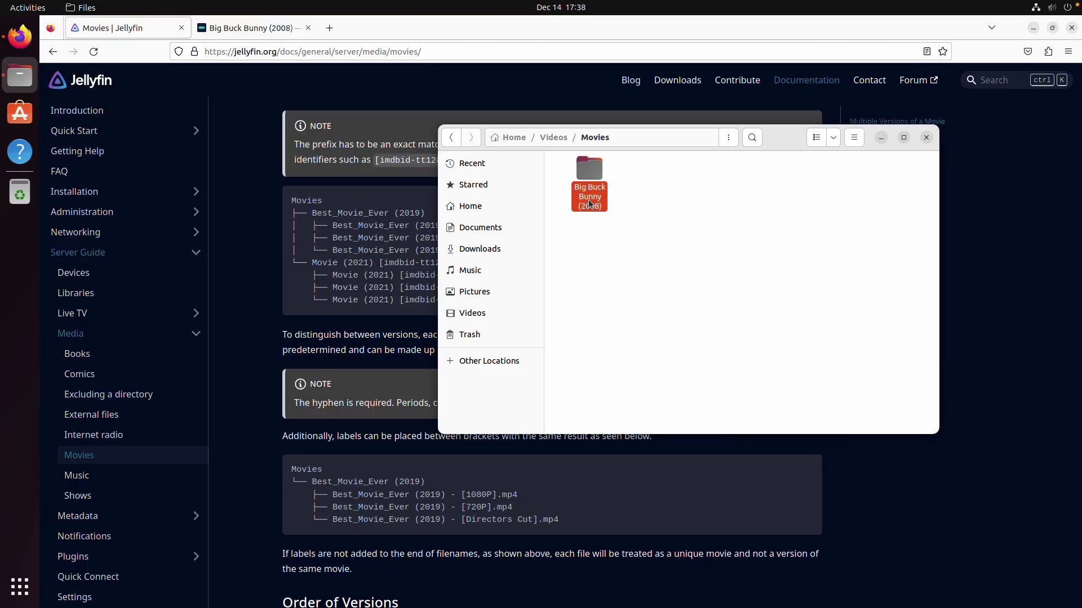
double_click(589, 192)
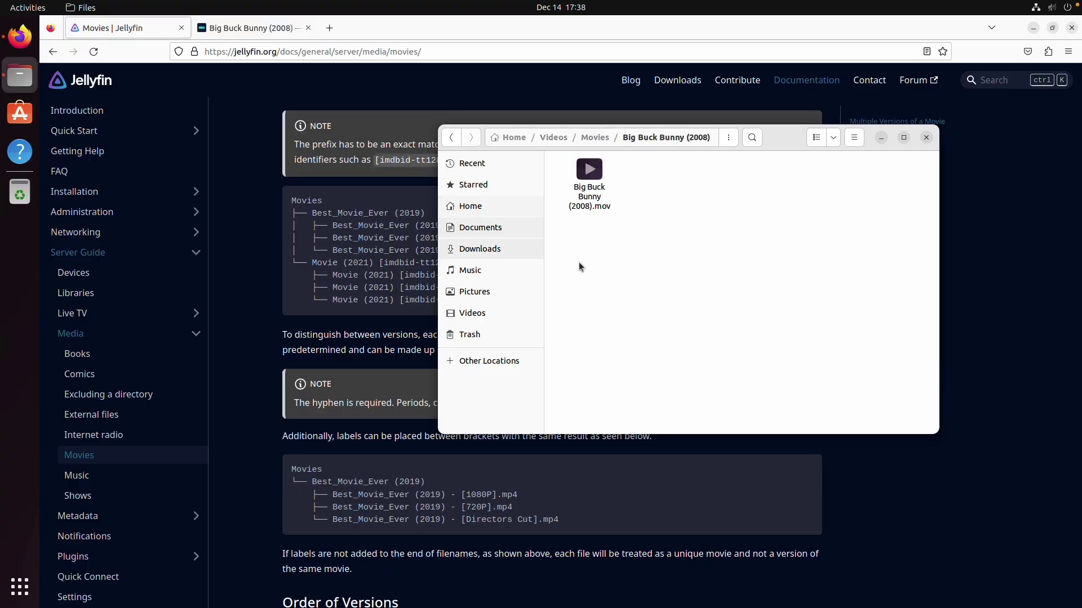
click(270, 30)
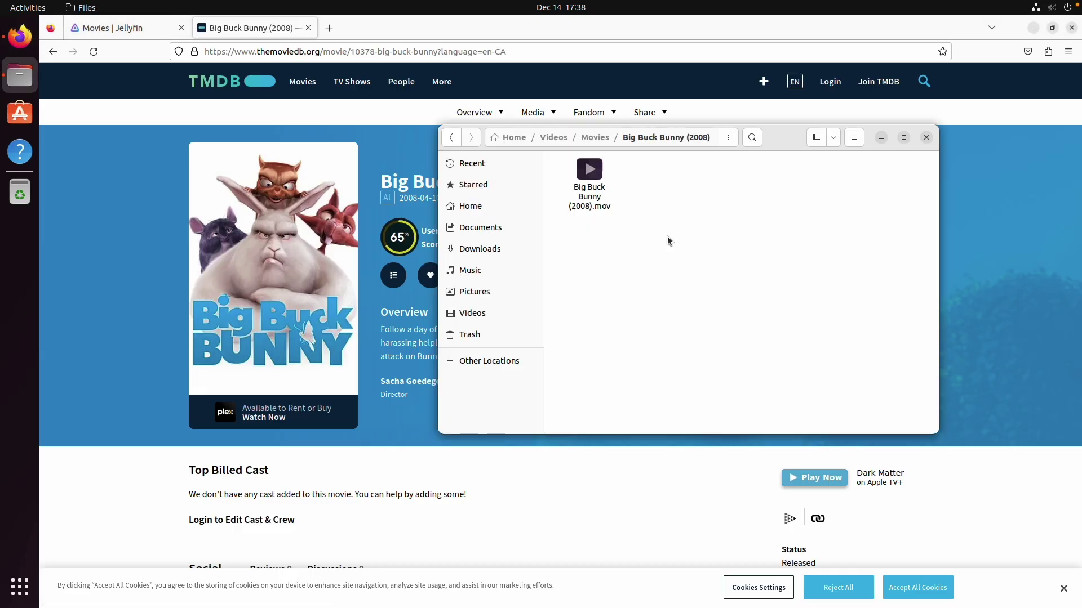
key(alt+Tab)
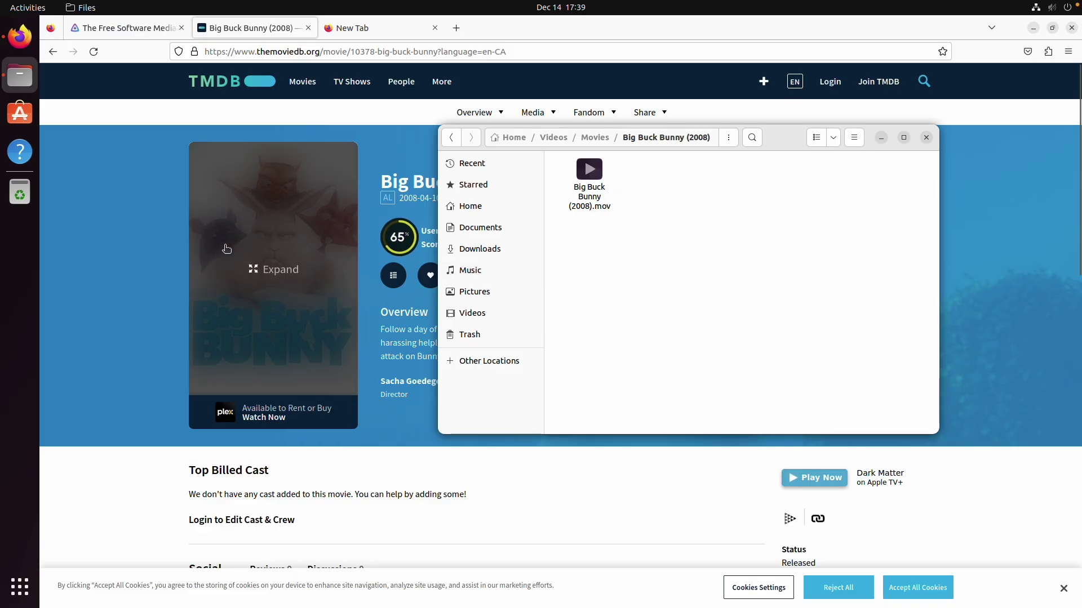
Open the server downloads page on jellyfin.org in Firefox and show the install instructions for Debian and Ubuntu.
click(122, 85)
click(135, 34)
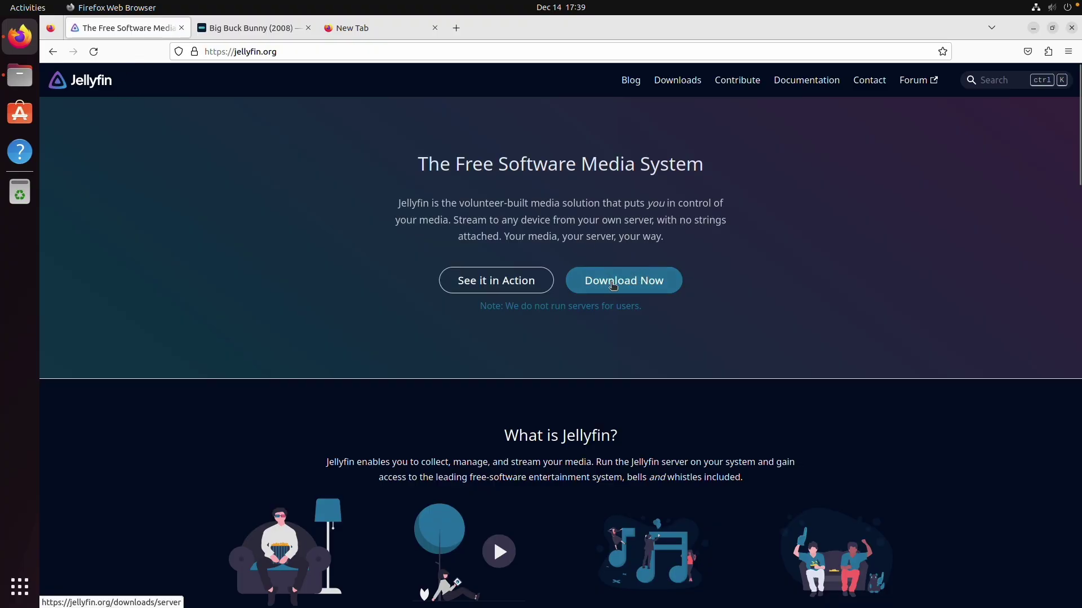
click(583, 281)
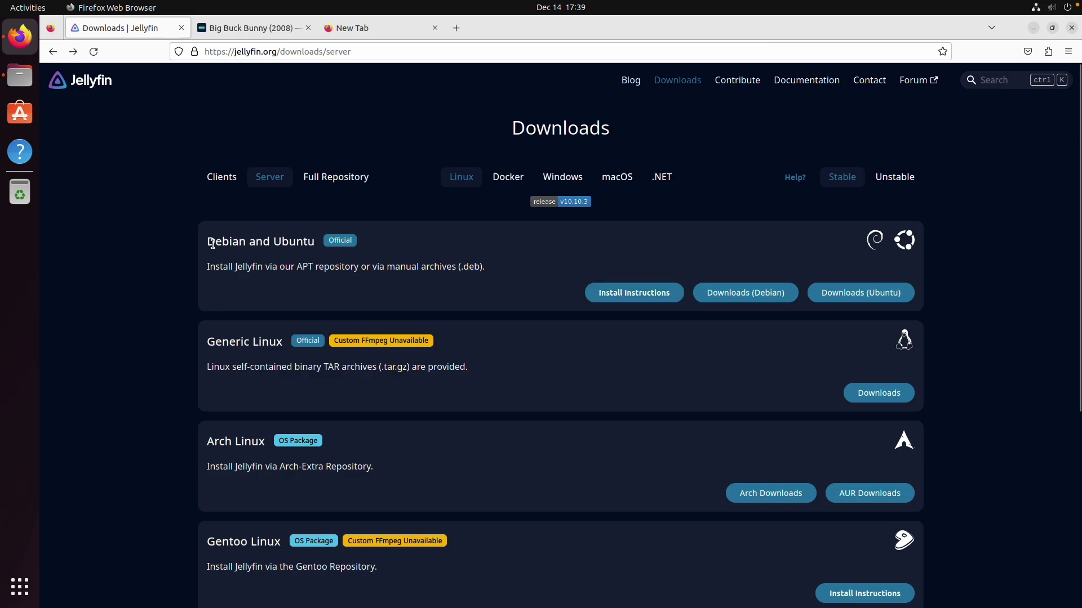
click(638, 294)
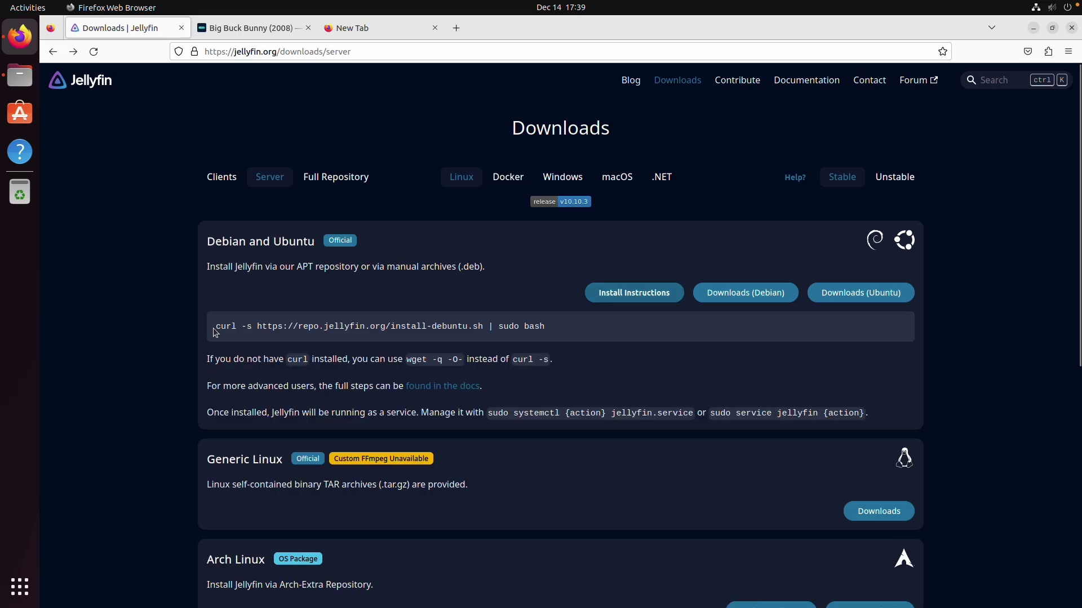
drag(217, 331, 579, 336)
click(481, 344)
right_click(359, 321)
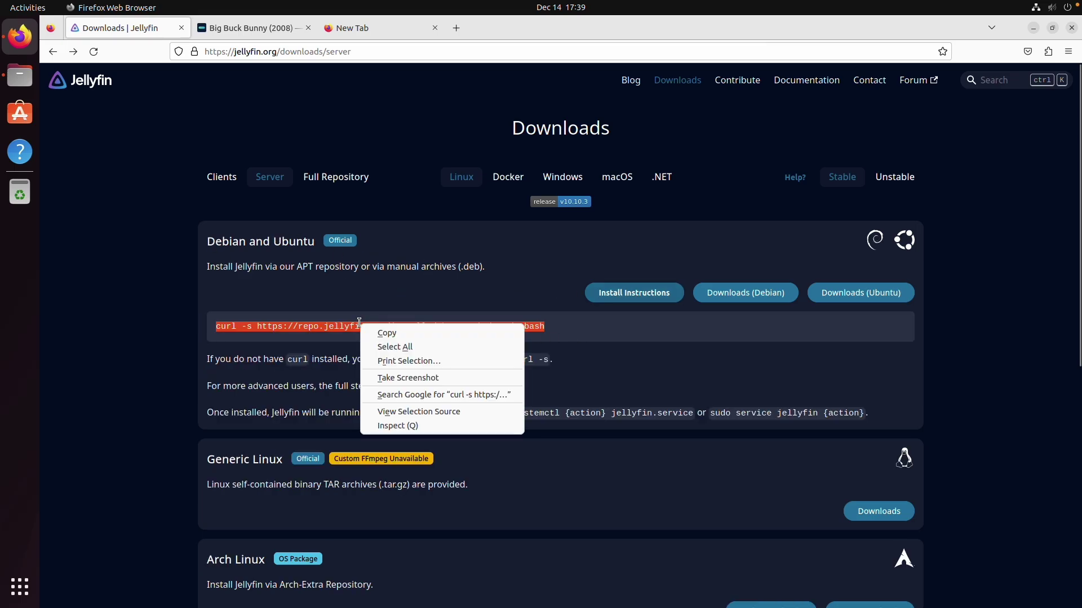
click(366, 334)
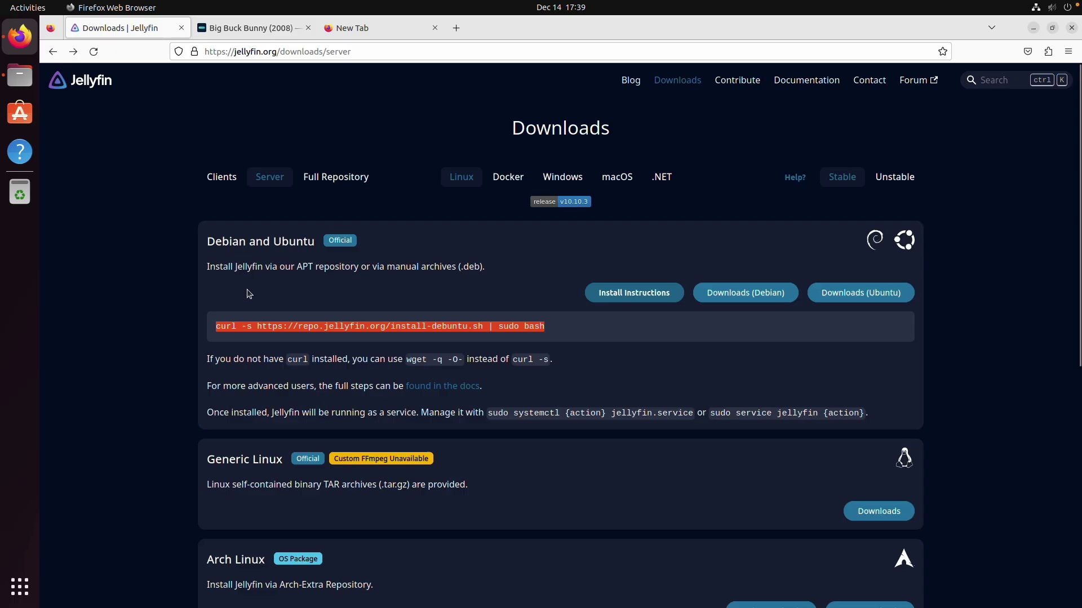
Open Terminal and install curl by running sudo apt install curl.
click(20, 587)
click(499, 257)
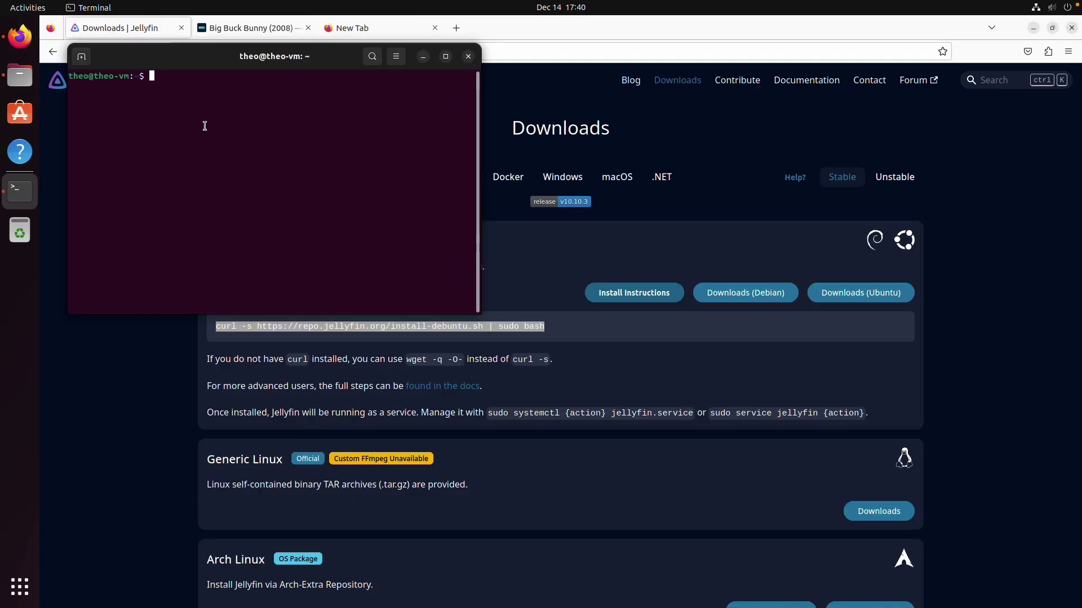
text(sudo )
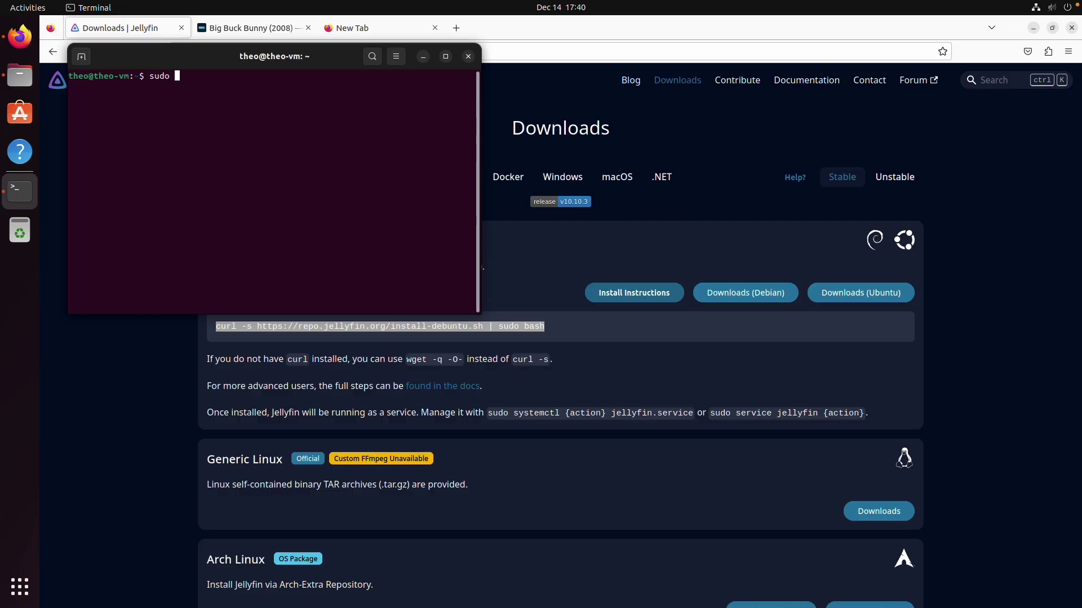
text(apt install curl)
key(Return)
key(Return)
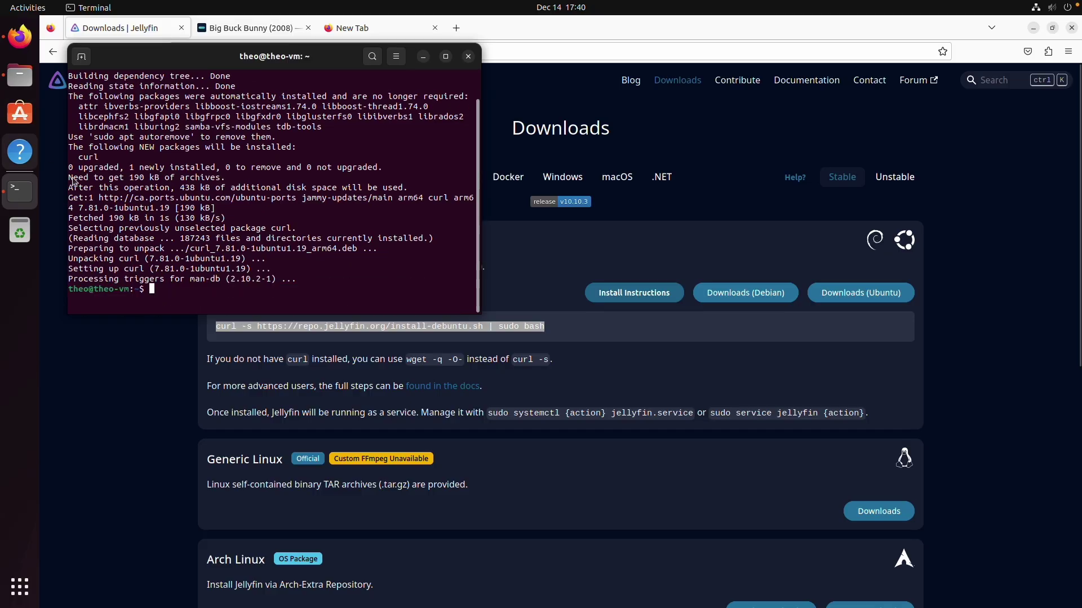
Paste and run the copied Jellyfin install command in the terminal.
right_click(169, 290)
click(206, 326)
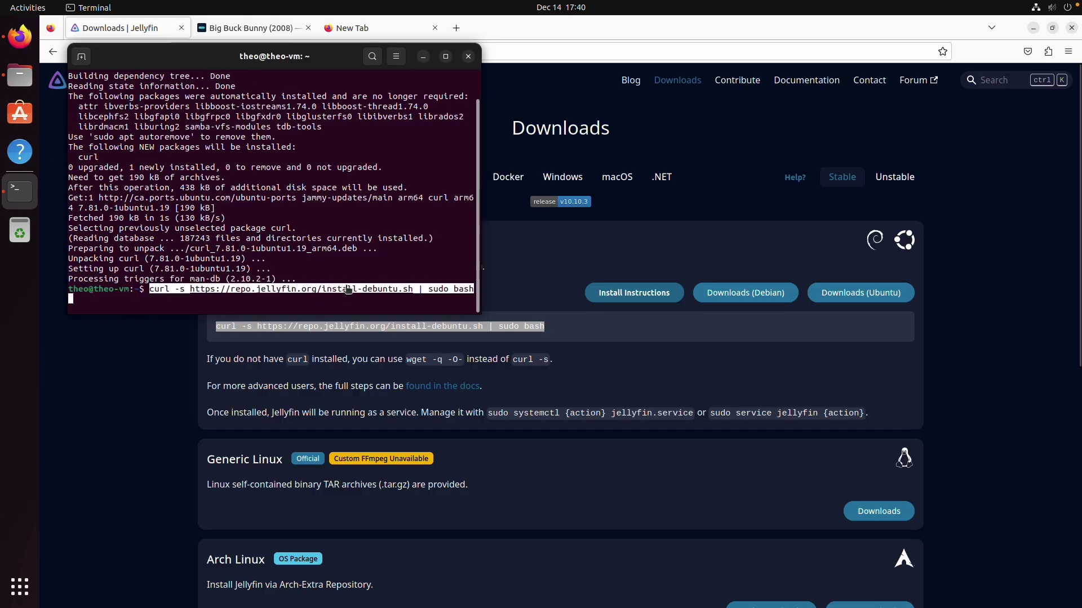
key(Return)
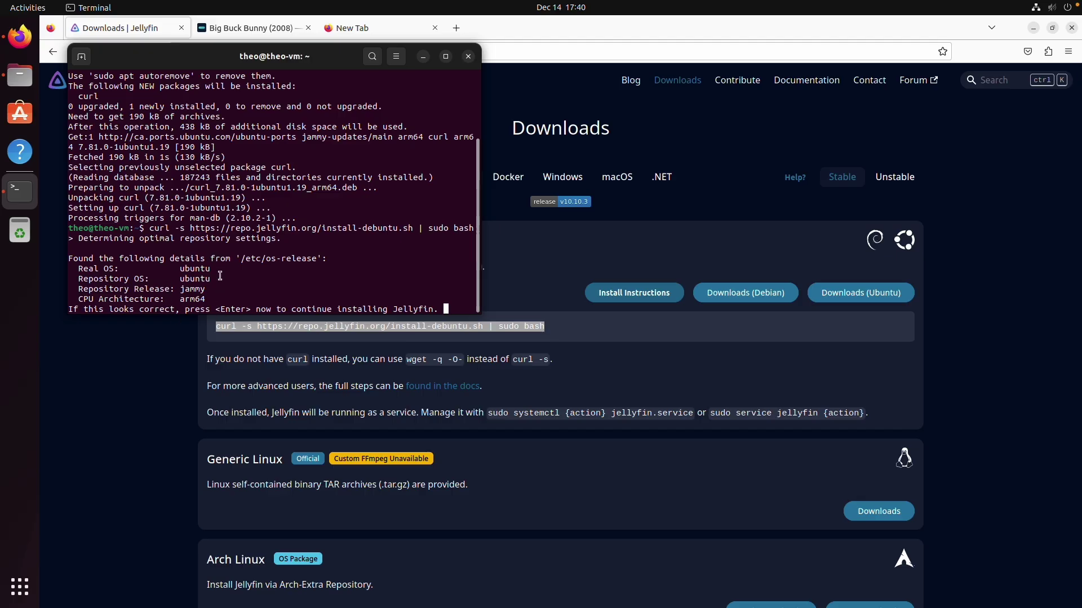
Continue the Jellyfin installation with the detected system details, and move the Movies folder from ~/Videos to /media/ using sudo mv.
key(Return)
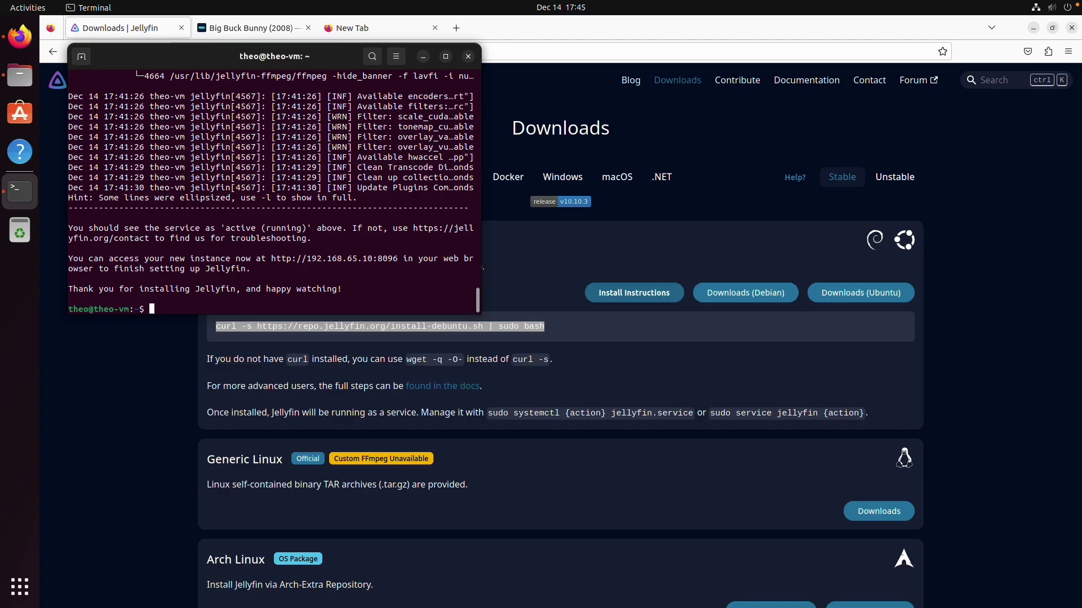
text(cd Videos/)
key(Return)
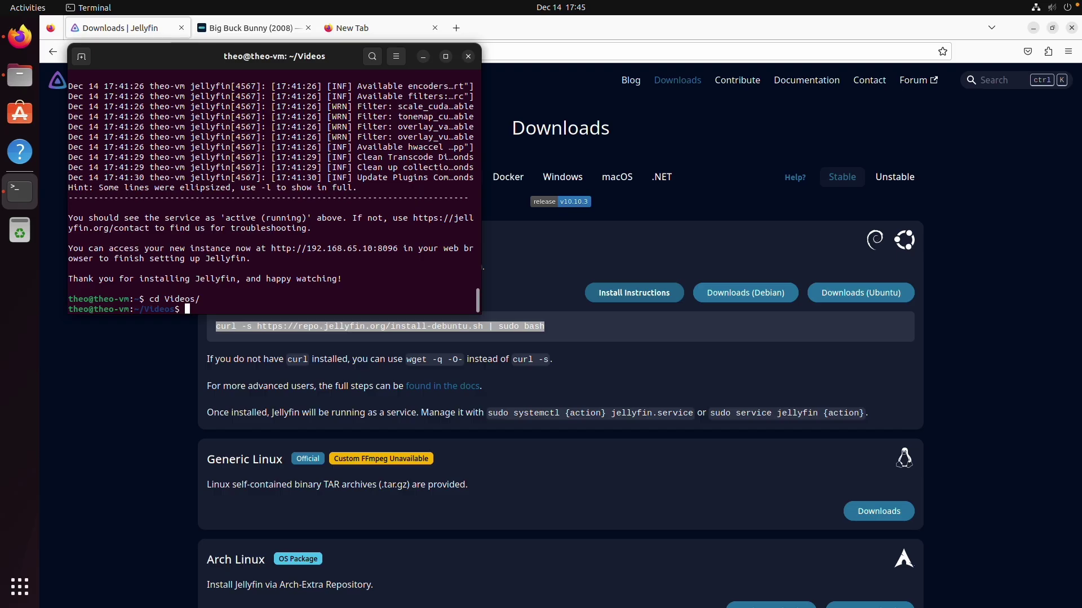
text(sudo mv Movies/ /media/)
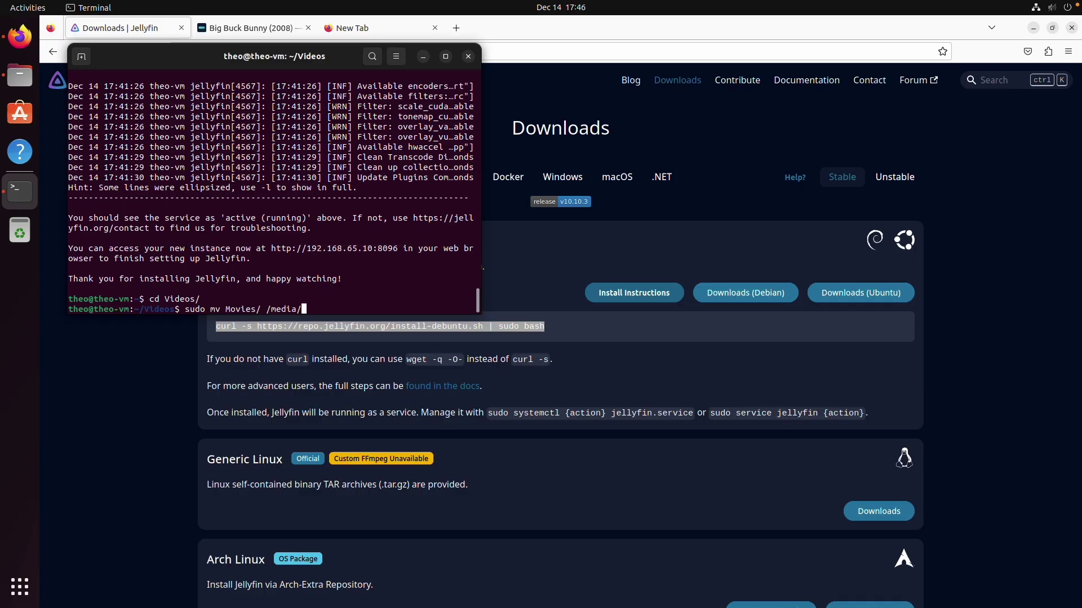
key(Return)
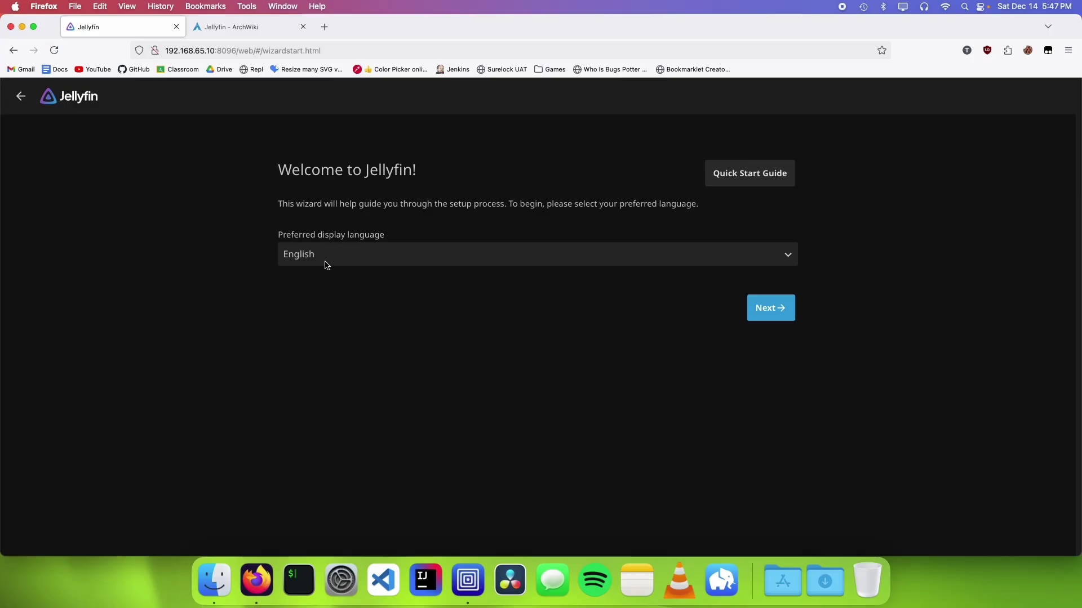
Keep English as the display language and create the admin account by filling in the username, password and password confirmation.
click(765, 309)
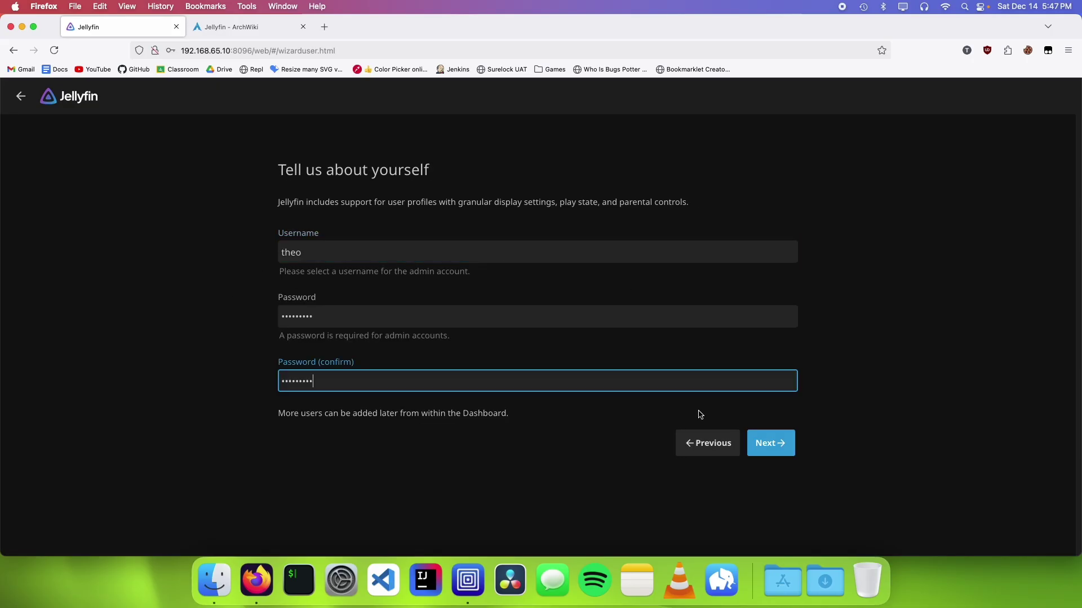
click(762, 446)
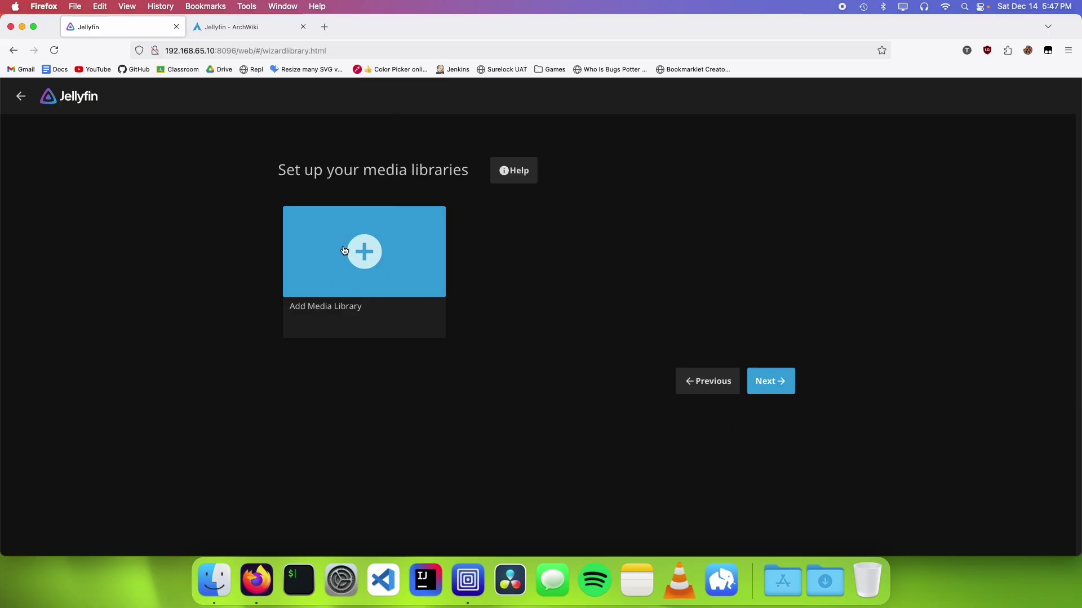
Start a new media library with content type Movies and add the folder /media/Movies to it.
click(379, 254)
click(350, 209)
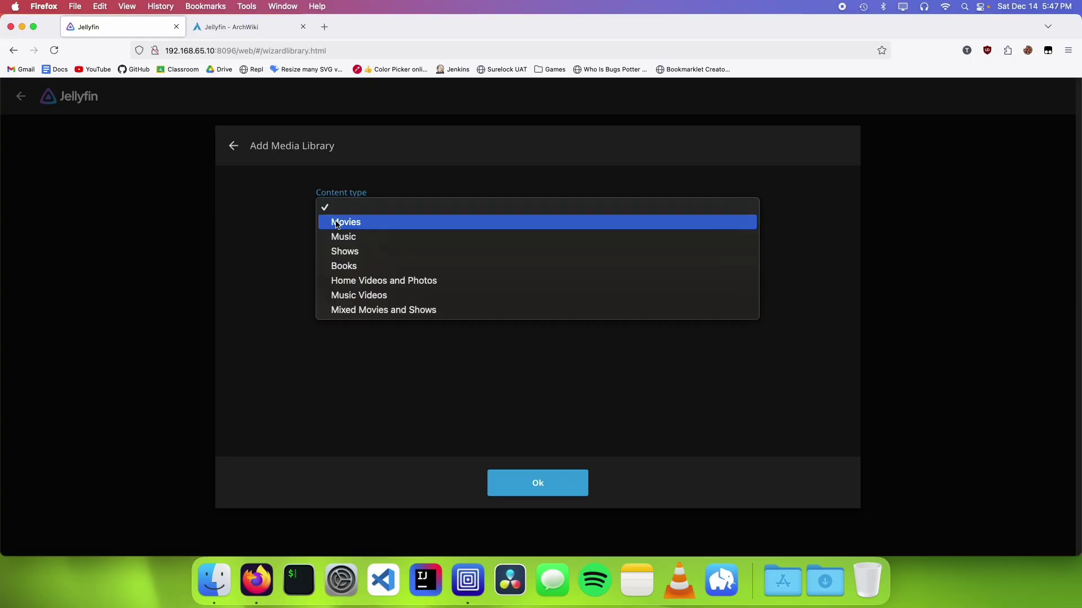
click(336, 223)
click(382, 321)
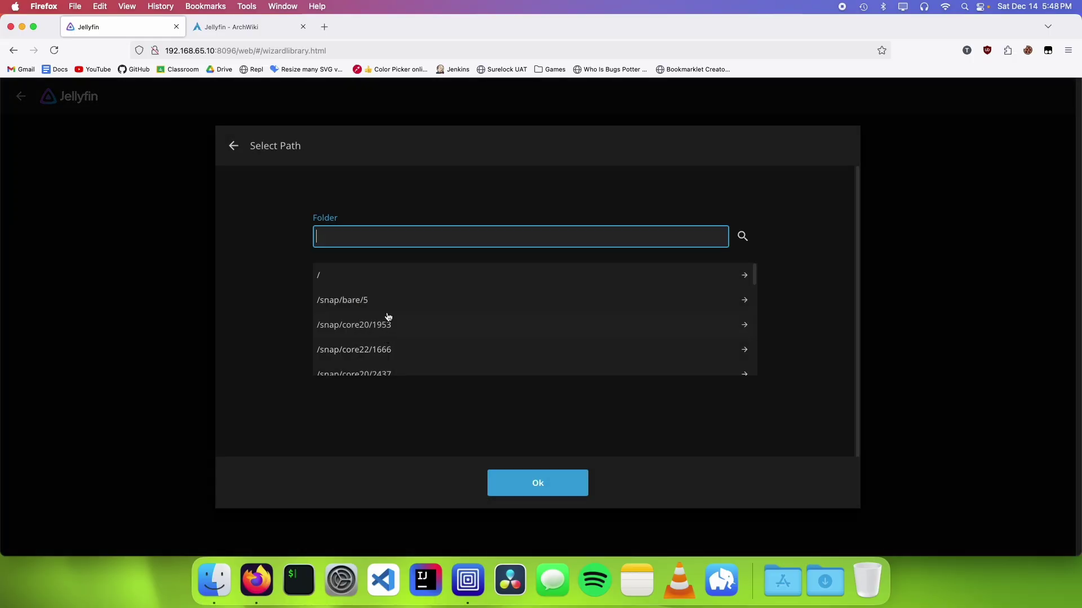
scroll(362, 342, down, 5)
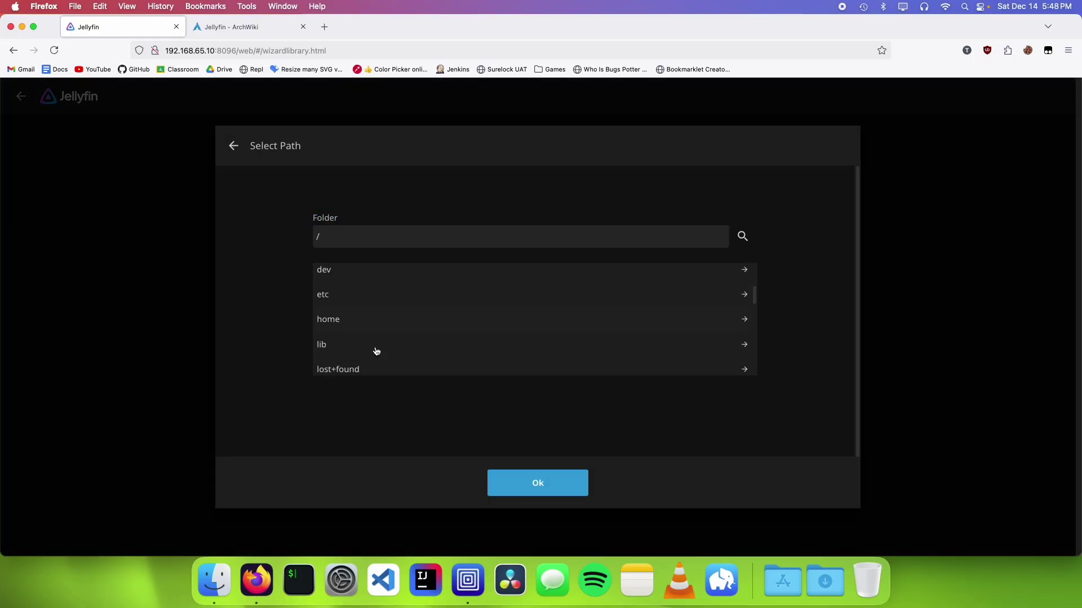
click(364, 335)
click(353, 304)
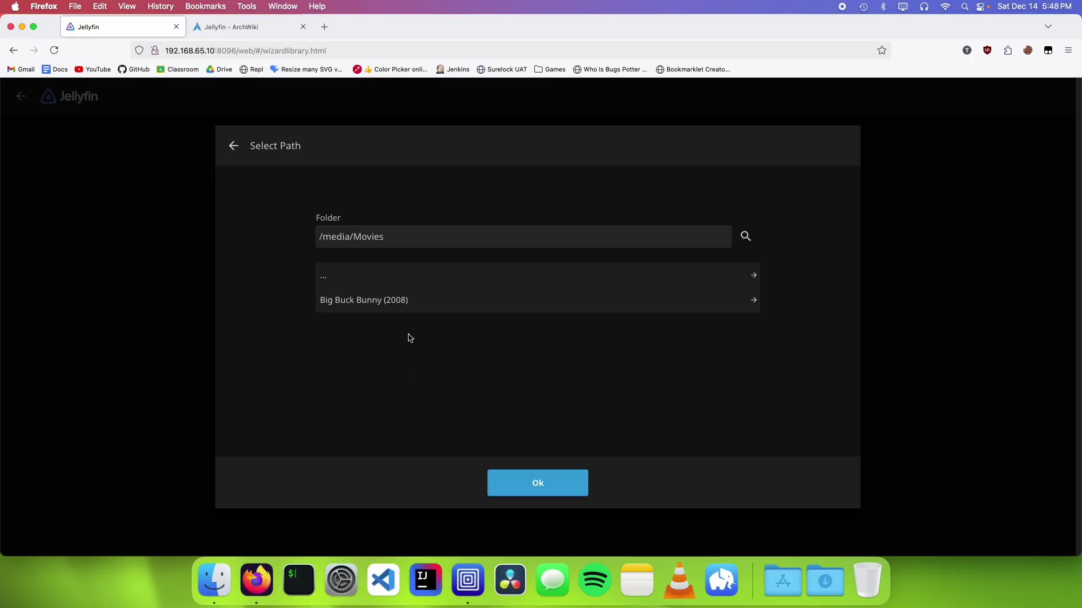
click(537, 492)
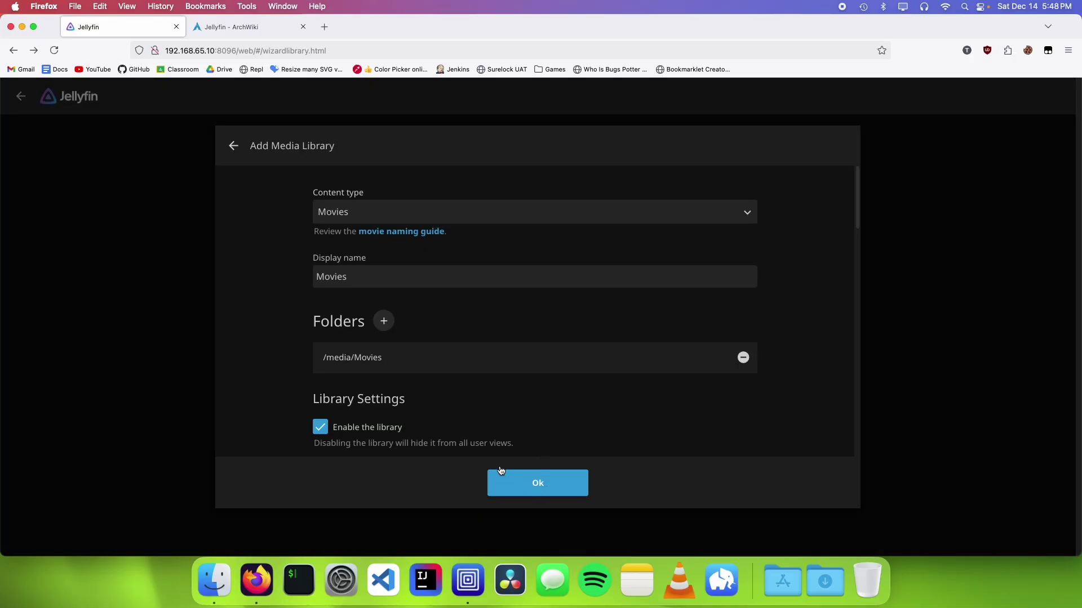
Review the remaining library settings down to Chapter Images and save the Movies library with the defaults.
scroll(399, 309, down, 10)
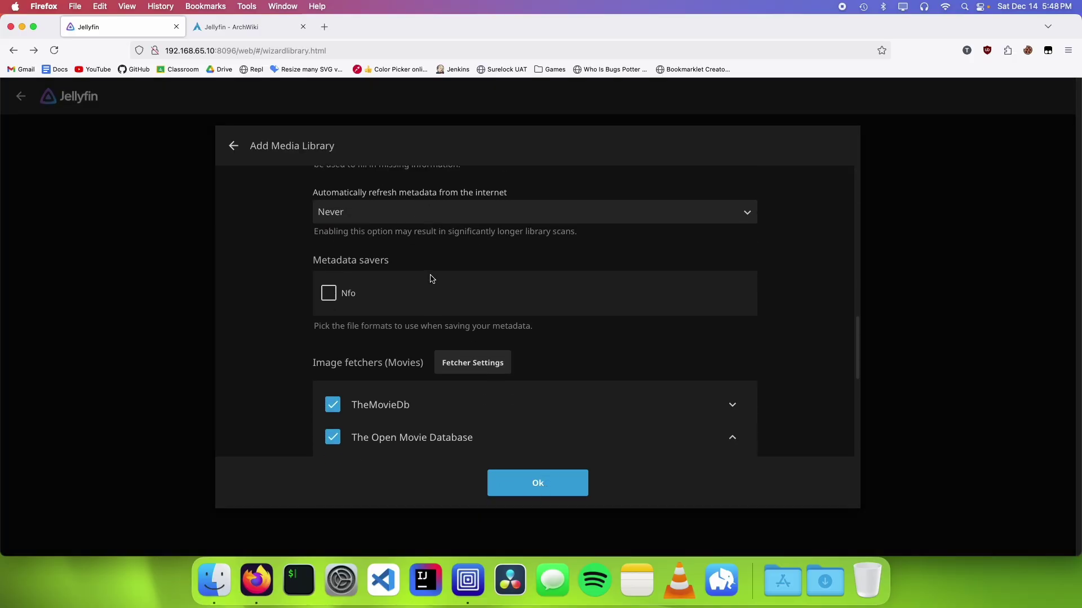
scroll(432, 279, down, 10)
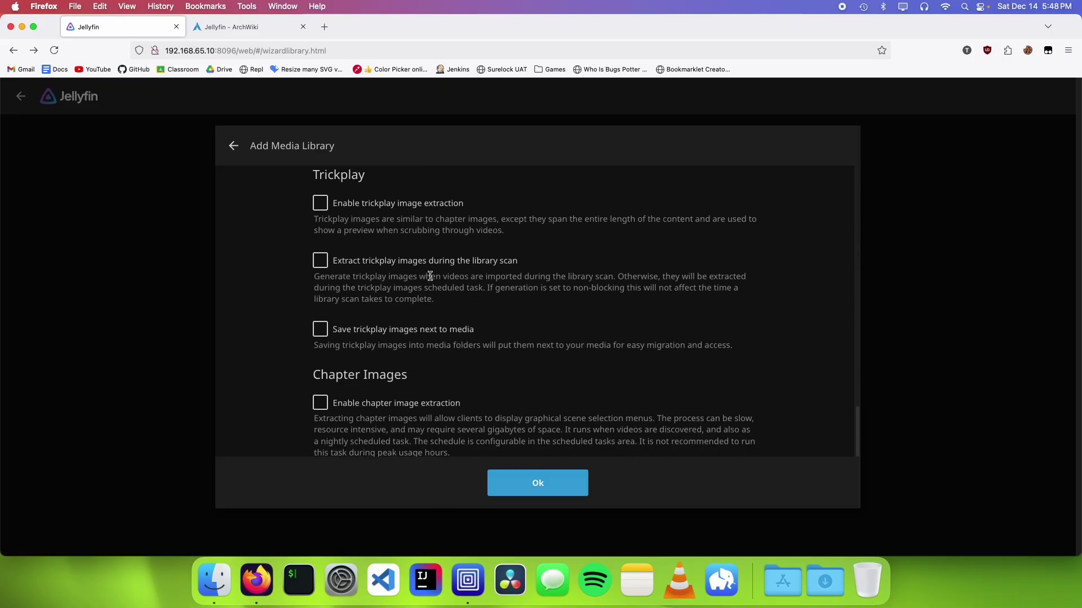
scroll(432, 279, down, 2)
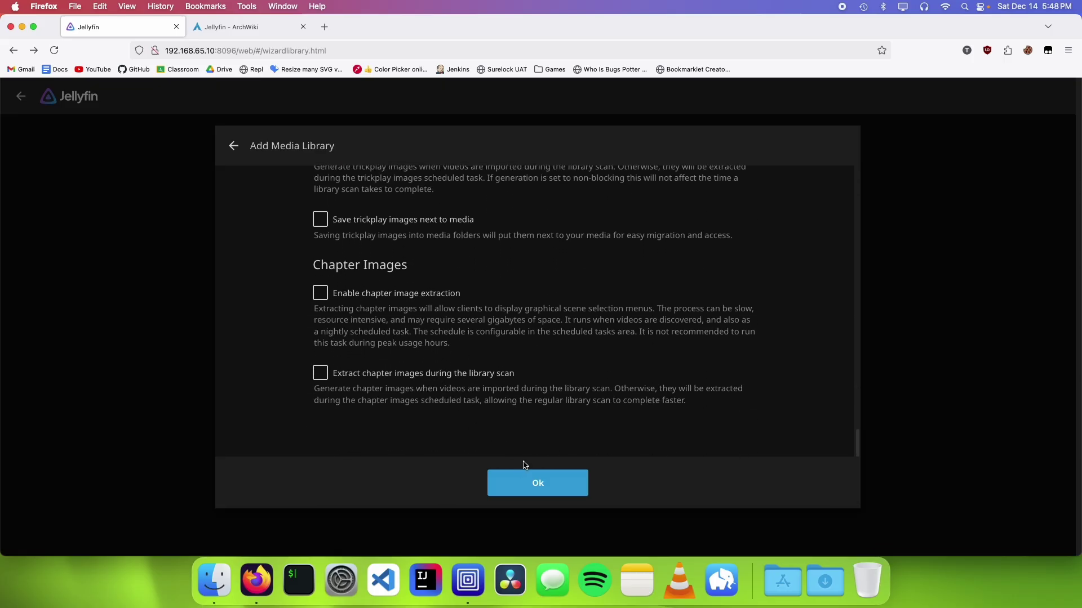
click(547, 480)
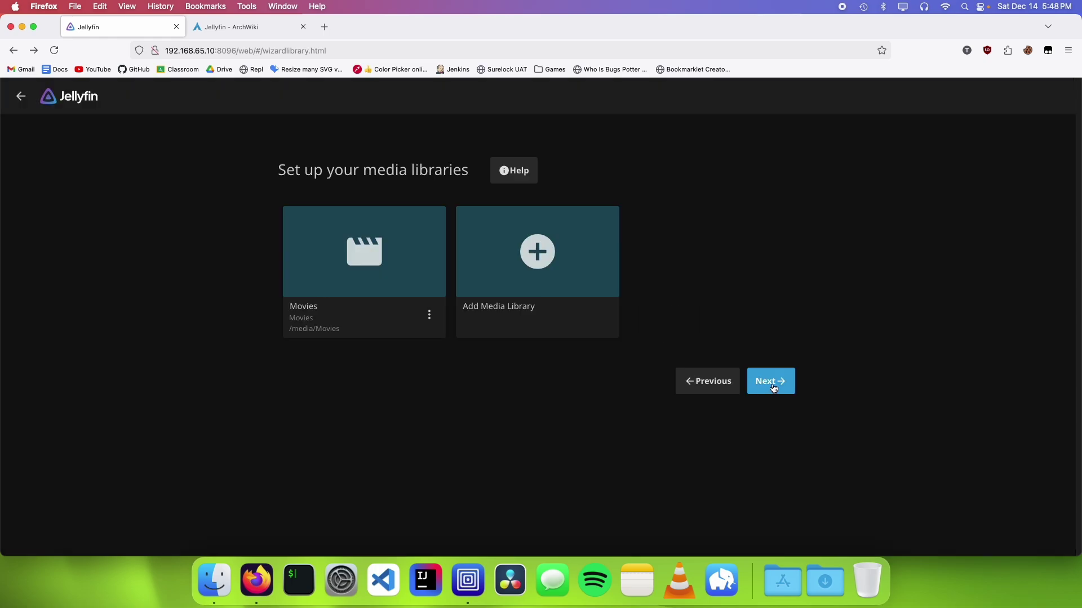
Set the metadata country/region to Canada and finish the setup wizard with remote connections allowed and automatic port mapping off.
click(773, 388)
click(326, 296)
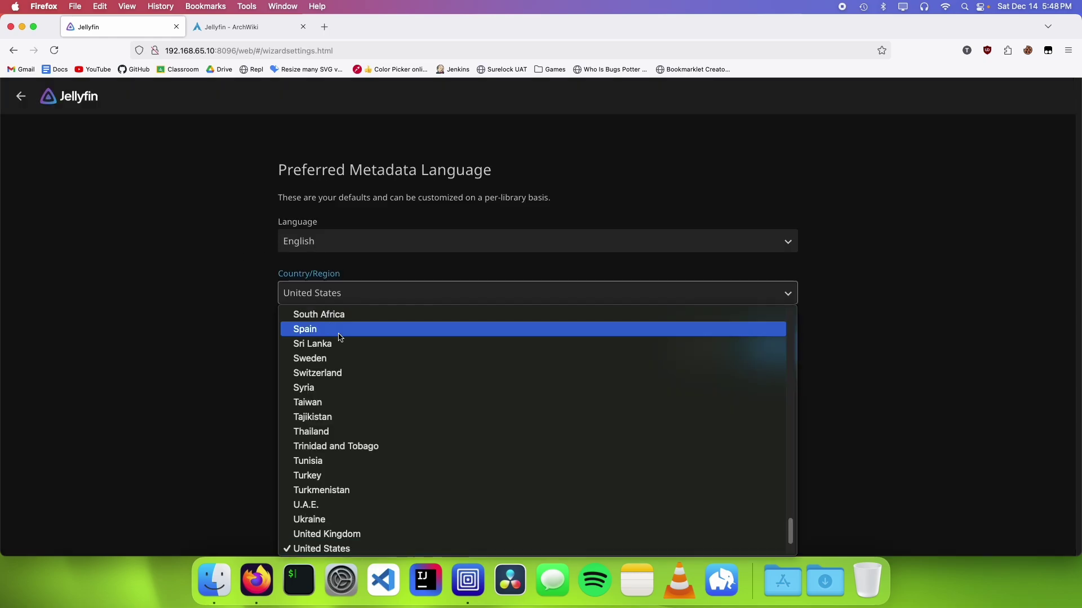
scroll(315, 349, up, 15)
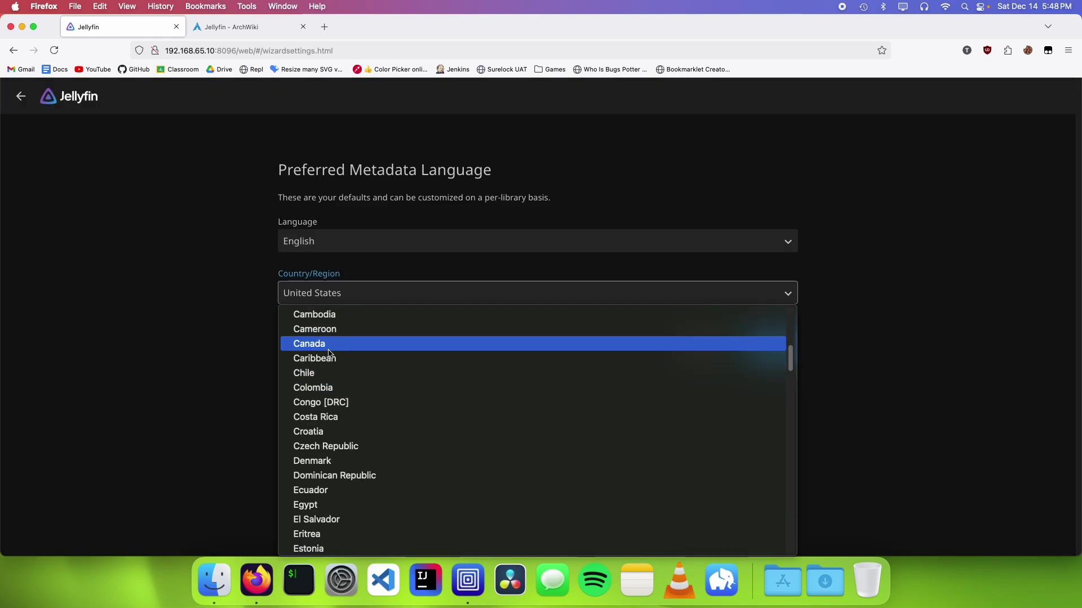
click(330, 344)
click(769, 345)
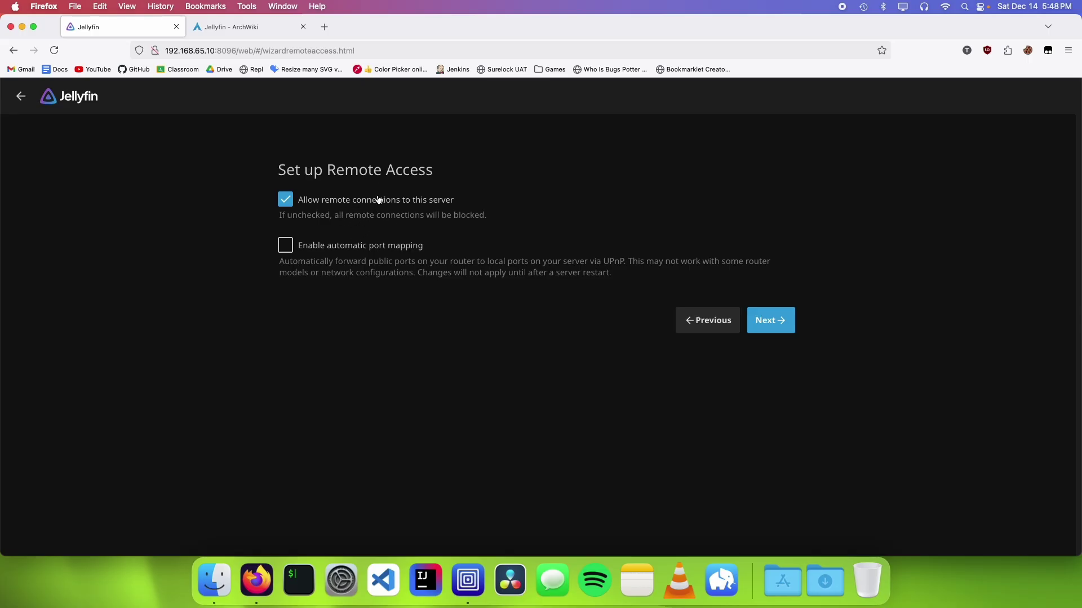
click(759, 319)
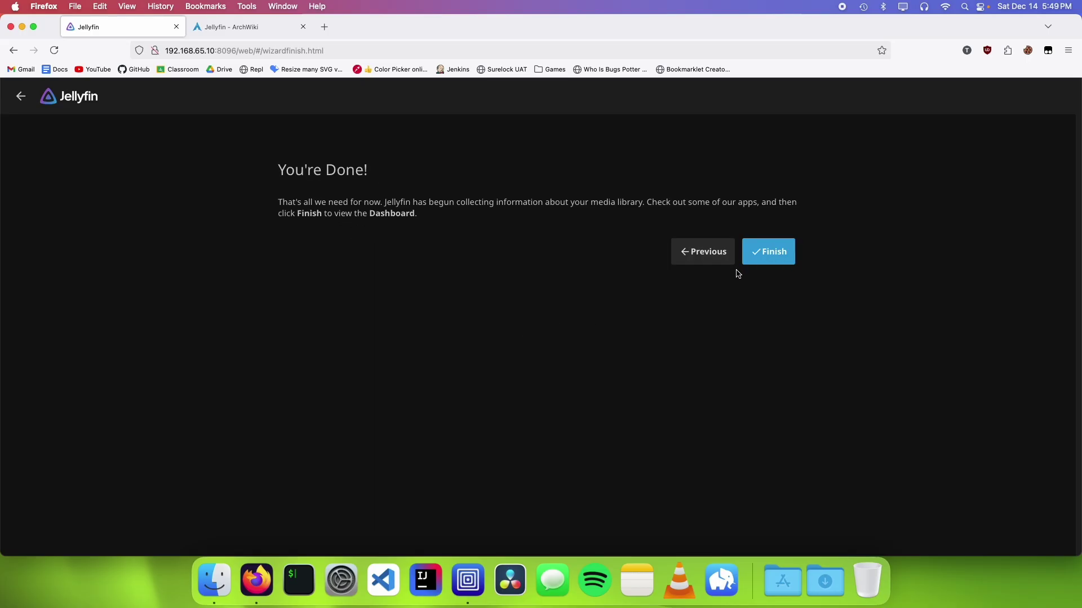
click(759, 257)
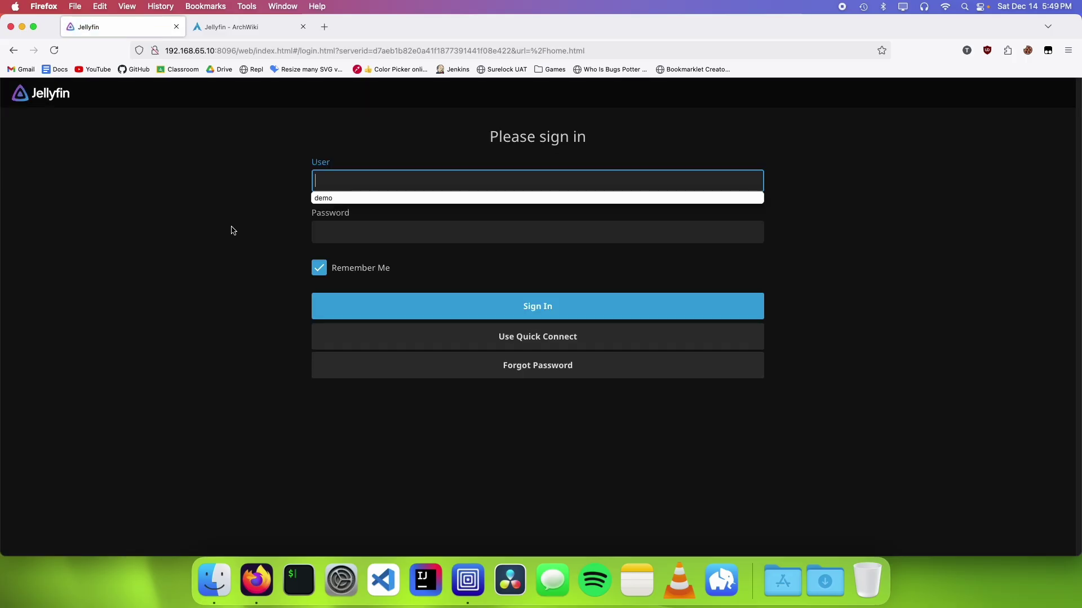
Sign in to Jellyfin with the admin username and account password.
text(theo)
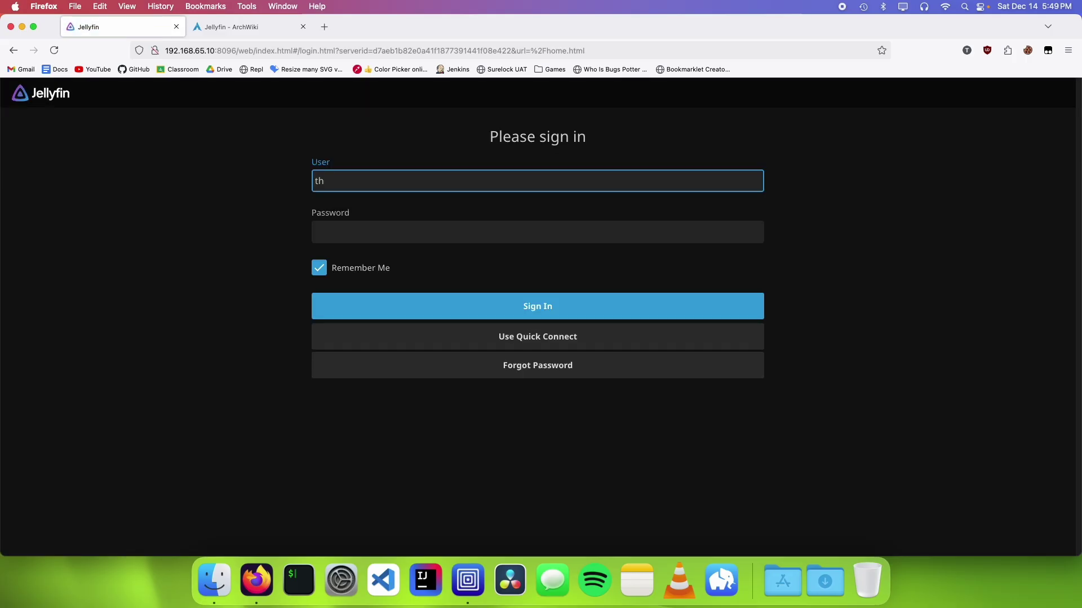
key(Tab)
text(•••••)
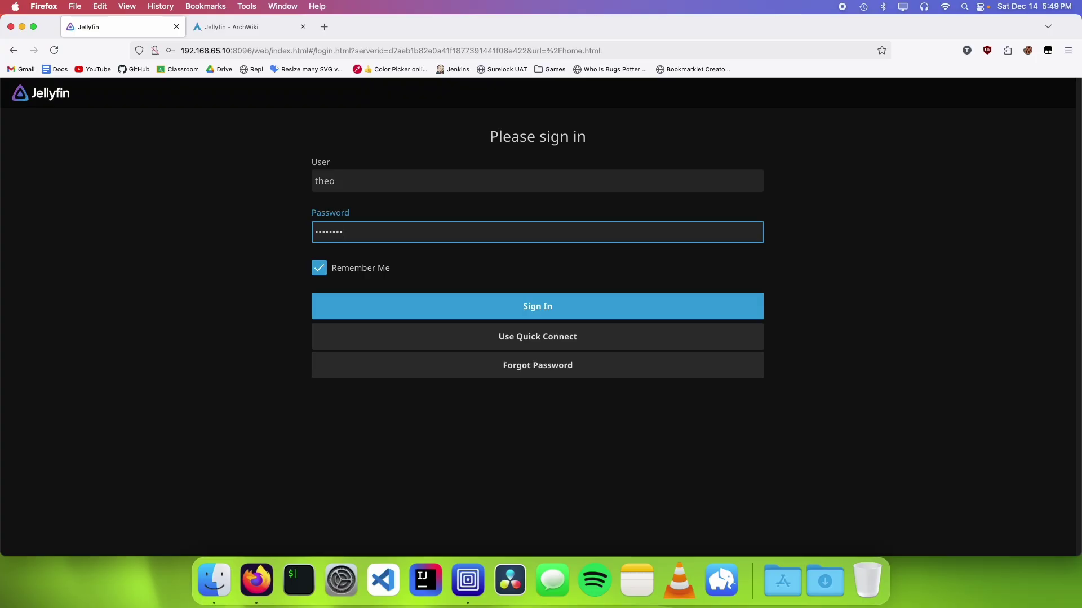
click(546, 313)
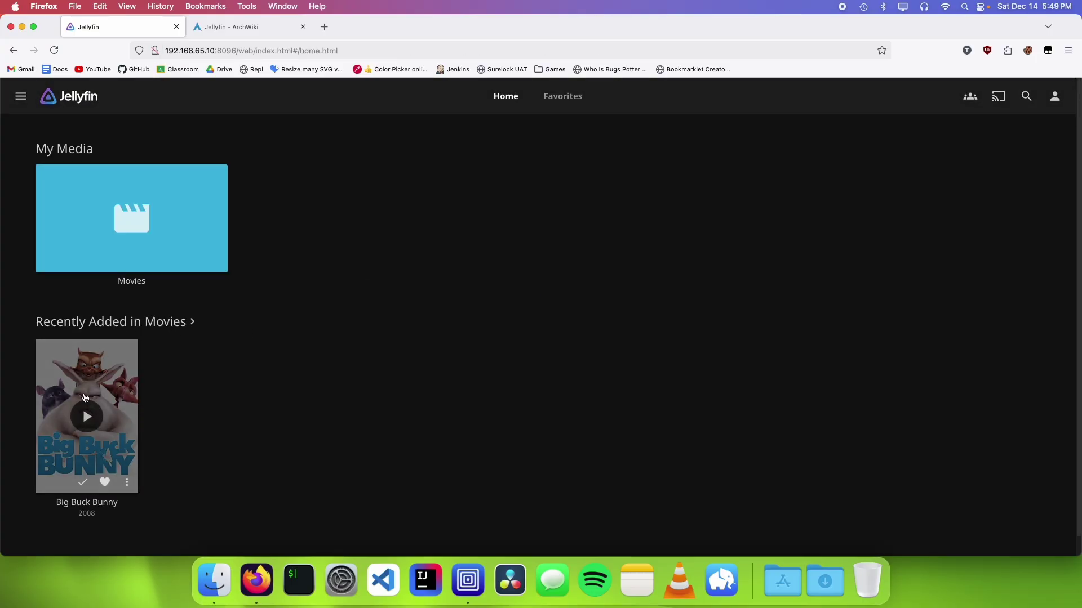
Examine the Big Buck Bunny details page from the Movies library and return to the home page.
click(176, 195)
click(111, 206)
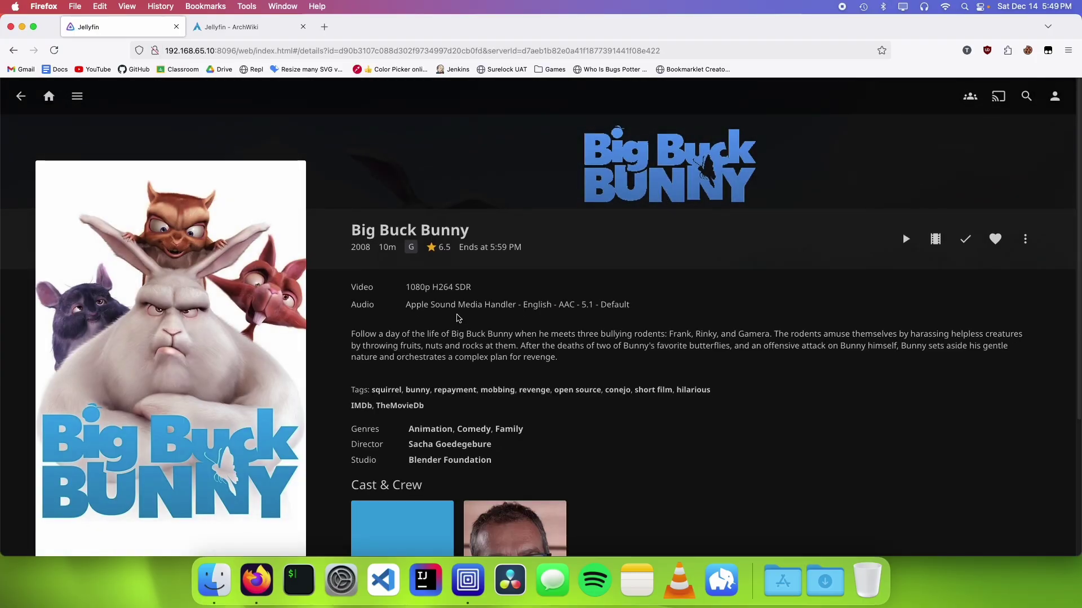
scroll(456, 319, down, 3)
scroll(486, 415, up, 3)
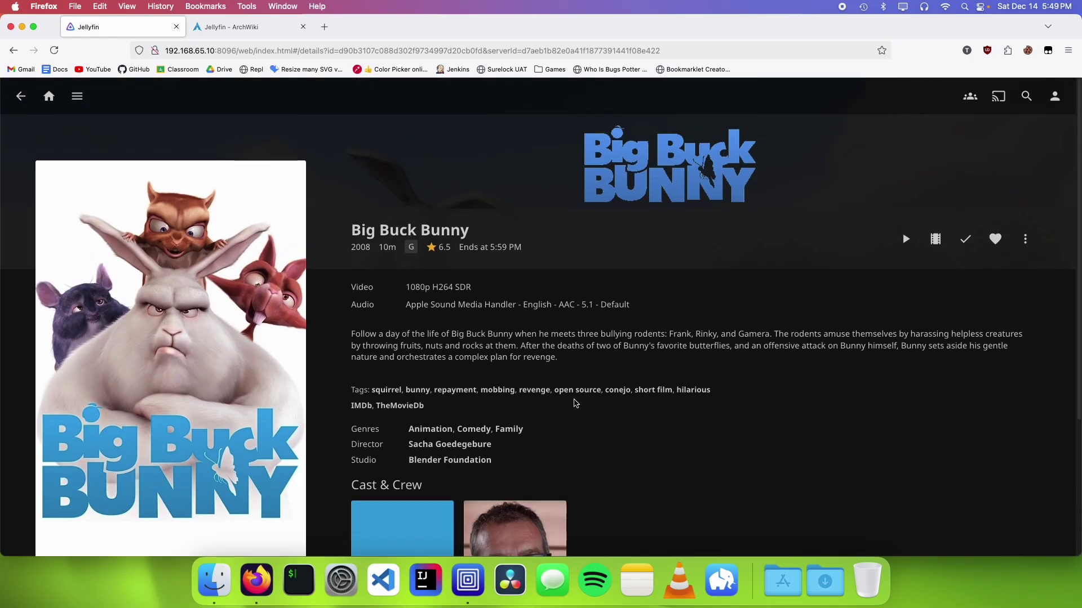
key(super+Left)
key(super+Left)
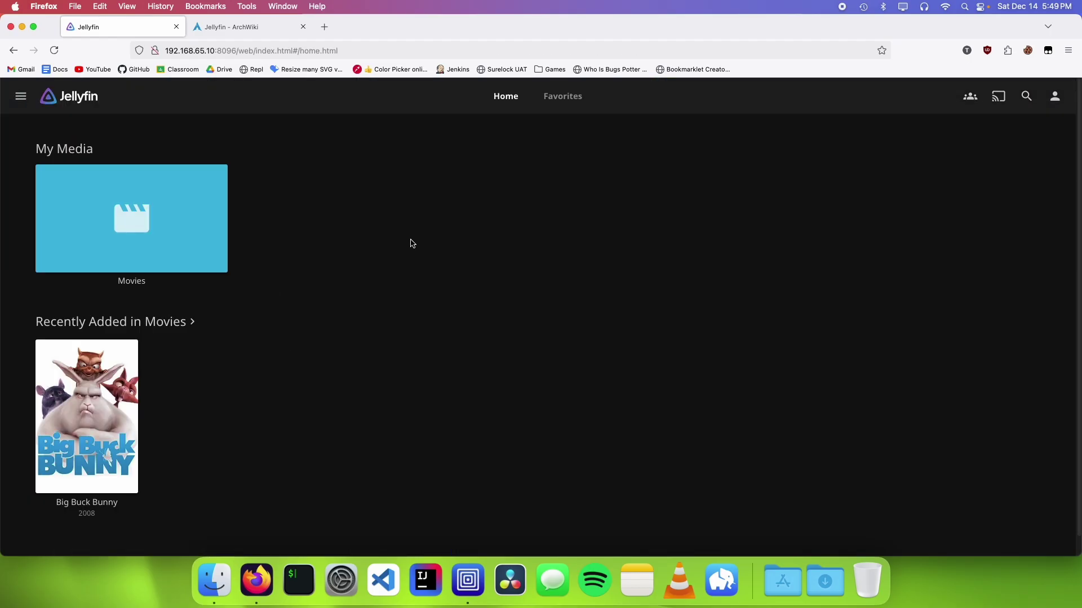
click(206, 208)
key(super+Left)
Open the General settings of the server dashboard and start editing the Custom CSS code under Branding.
click(1054, 96)
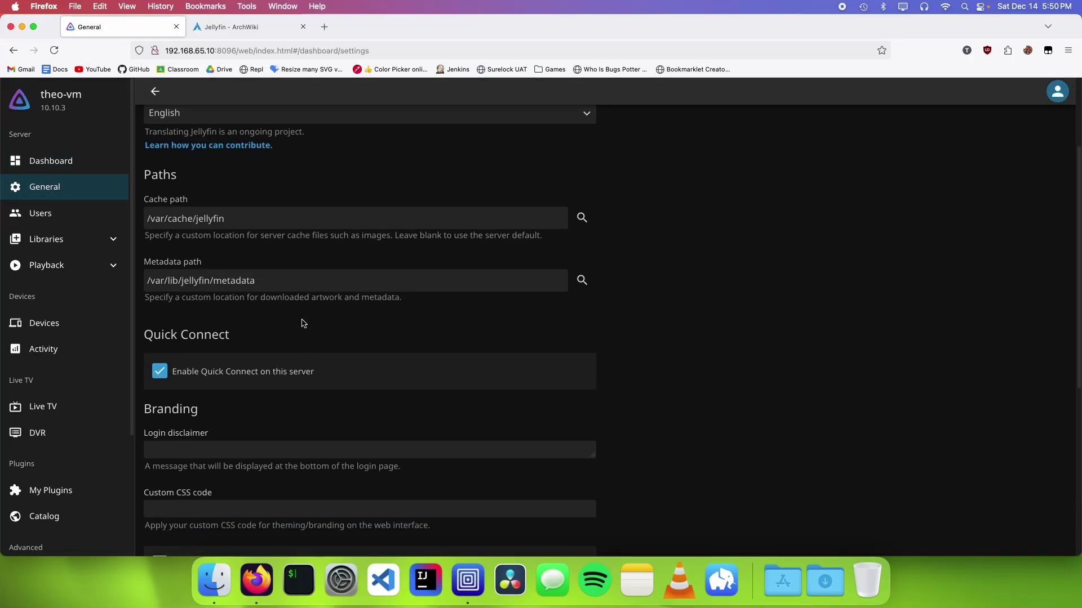
scroll(302, 321, down, 4)
click(182, 324)
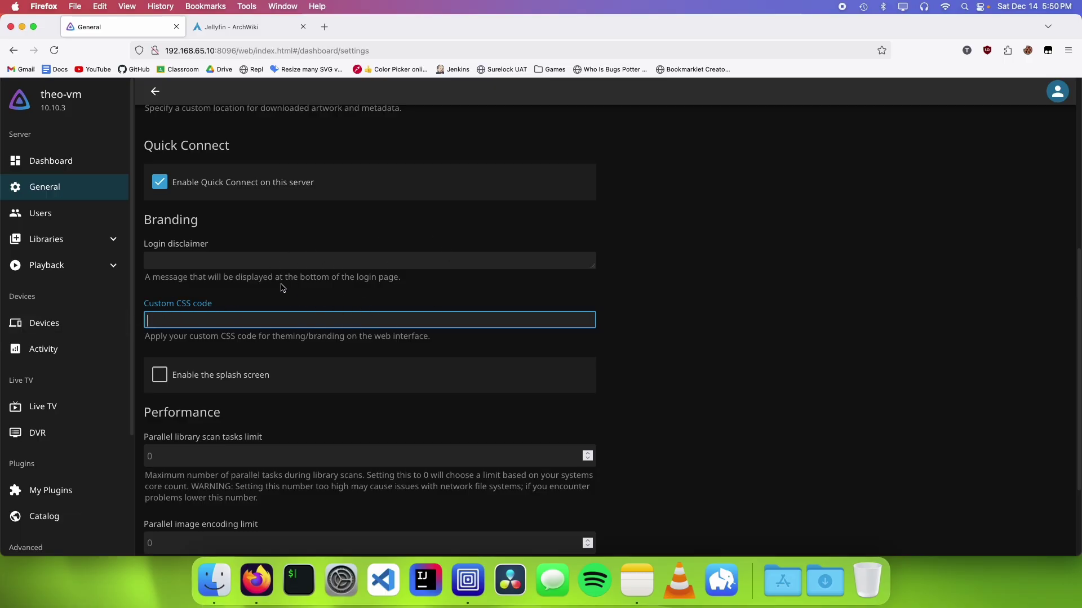
Find the loof2736/scyfin theme on GitHub in a new browser tab and copy its Base Theme import line.
click(325, 27)
text(sc)
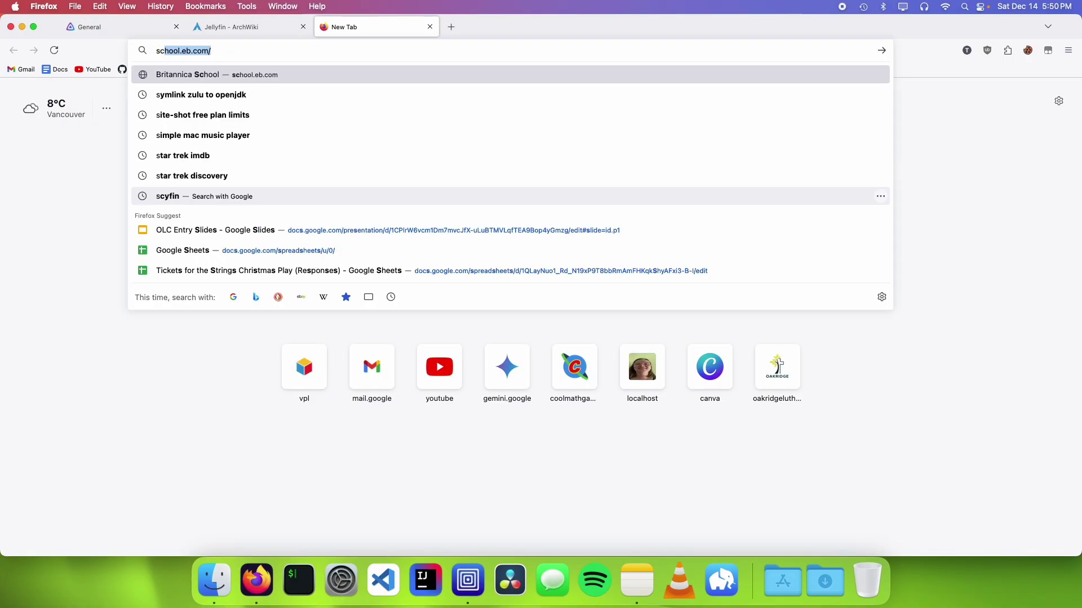
text(yfin)
click(225, 224)
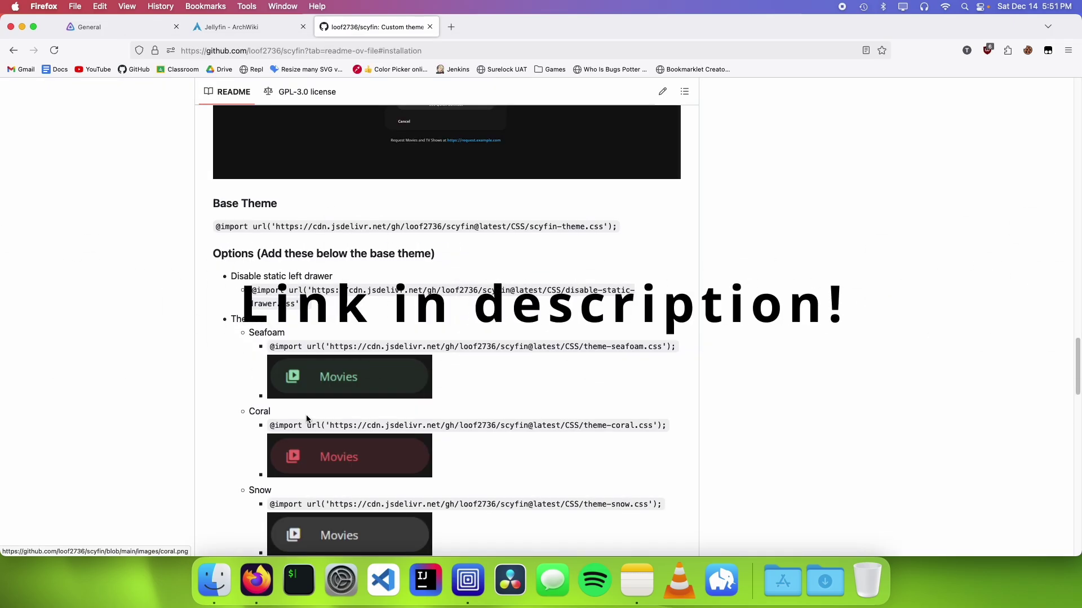
drag(216, 227, 610, 226)
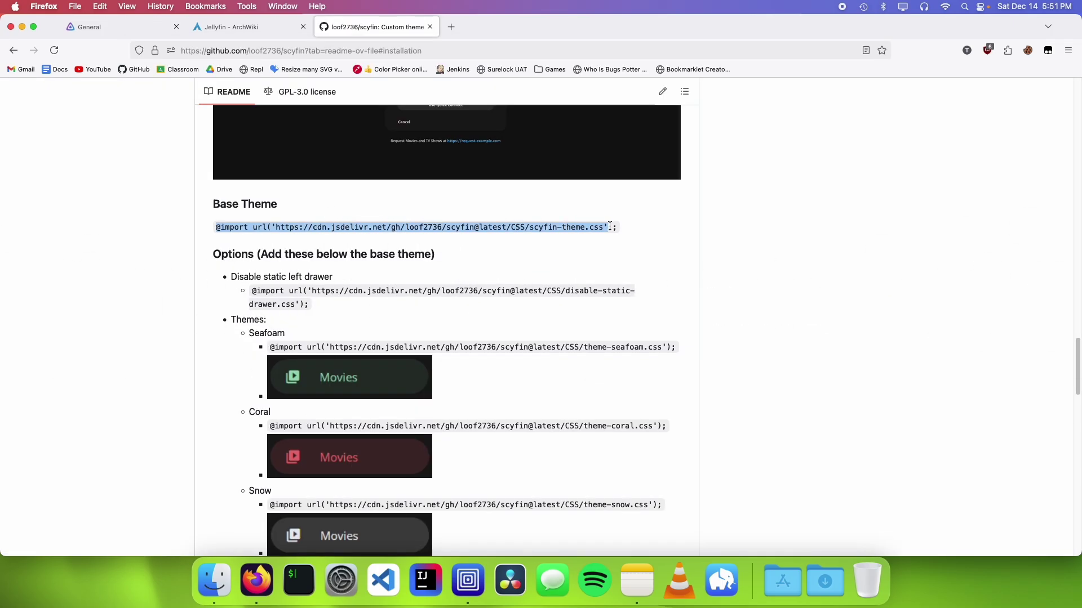
key(super+c)
click(113, 26)
key(super+v)
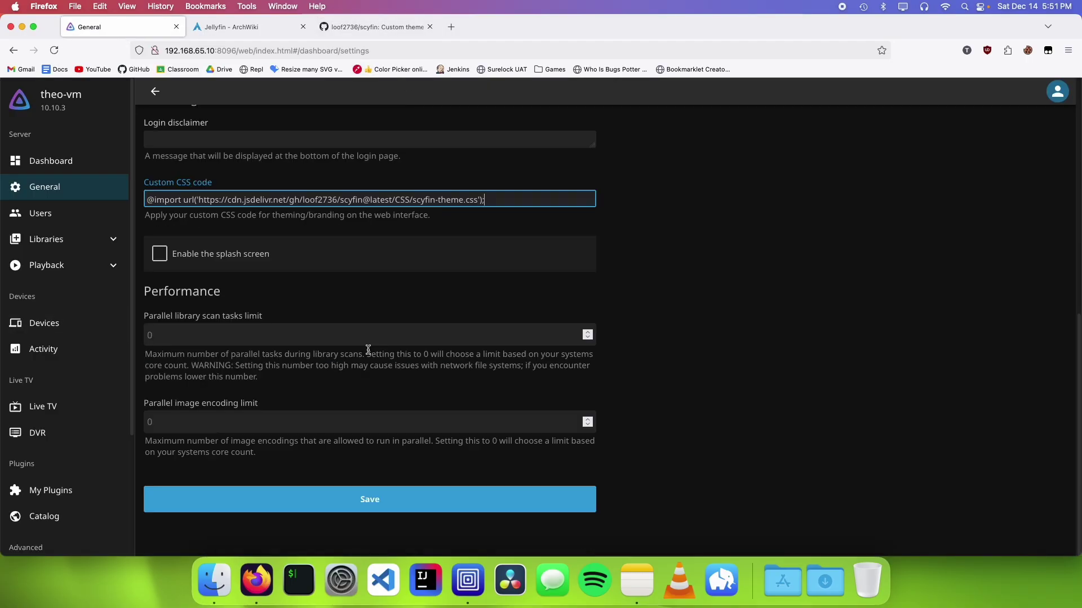
scroll(369, 349, down, 3)
click(377, 505)
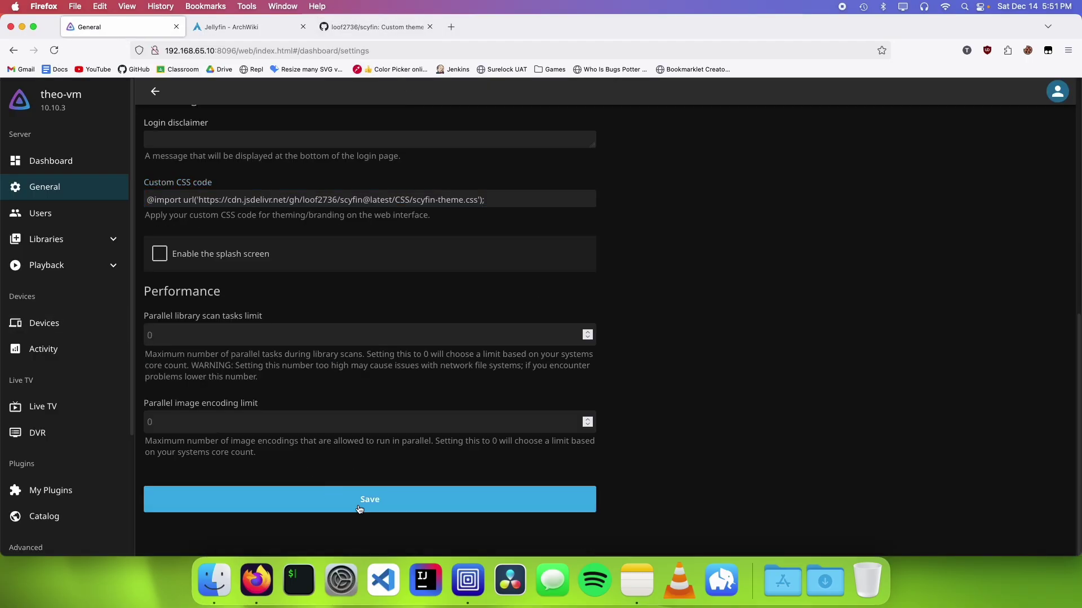
Sign out of Jellyfin and sign back in with the admin username and account password.
click(1057, 93)
click(1001, 233)
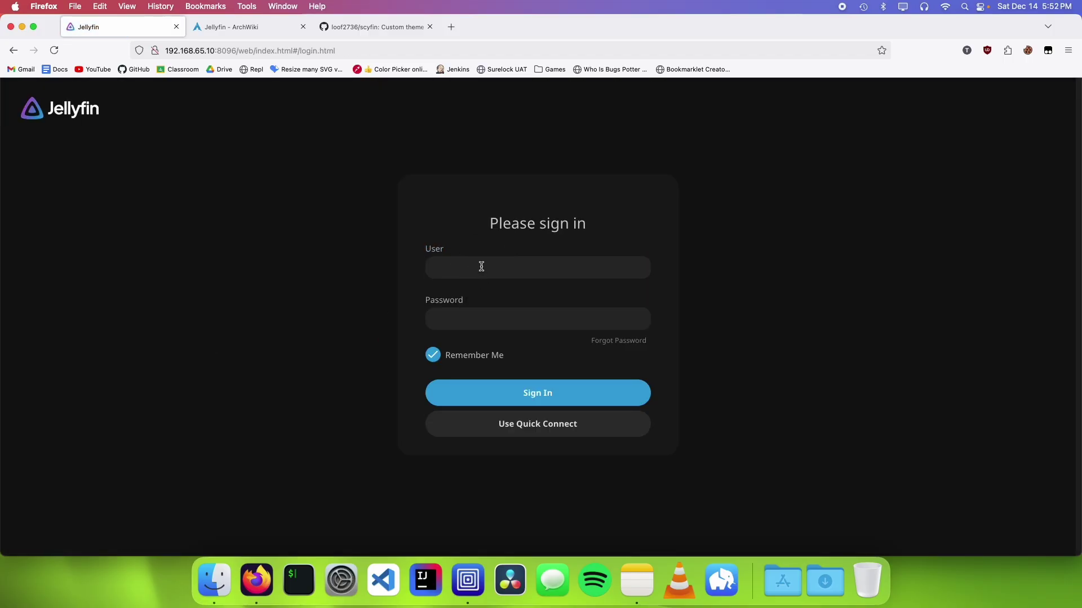
click(491, 272)
text(th)
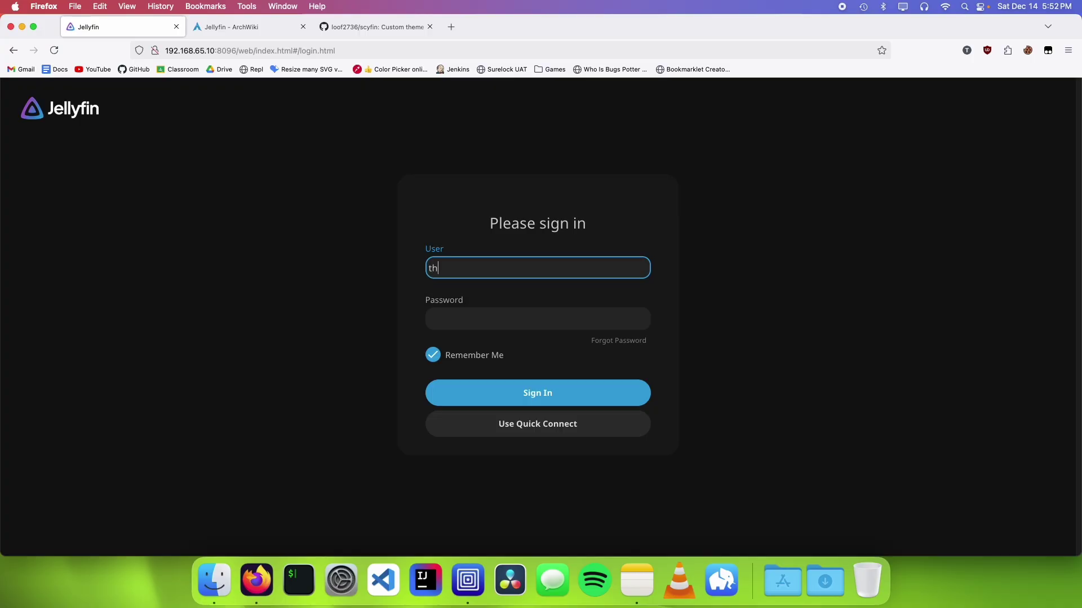
text(eo)
key(Tab)
text(••)
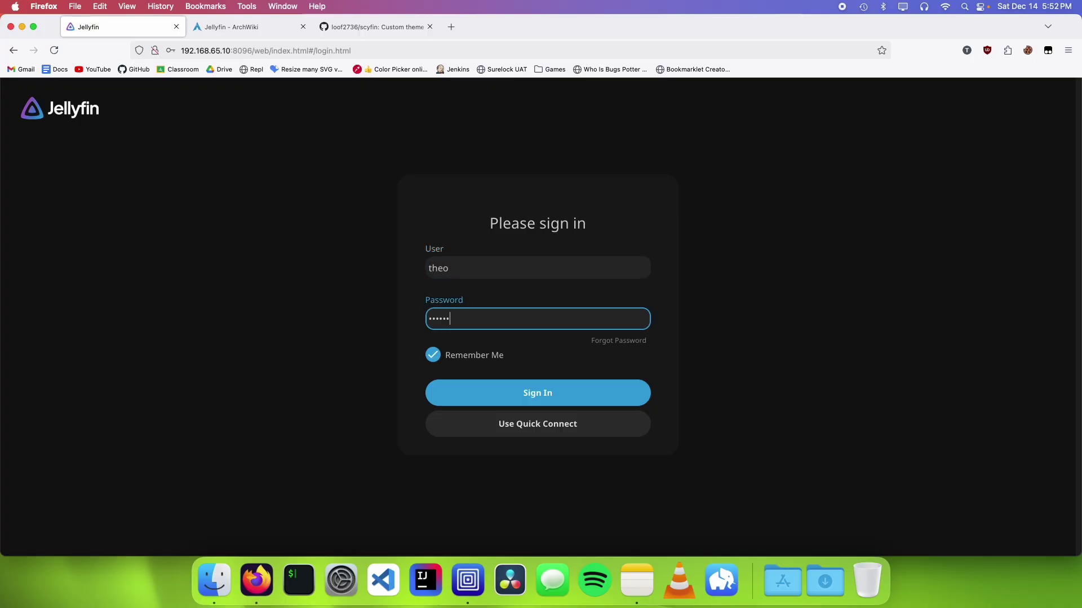
text(••••)
key(Return)
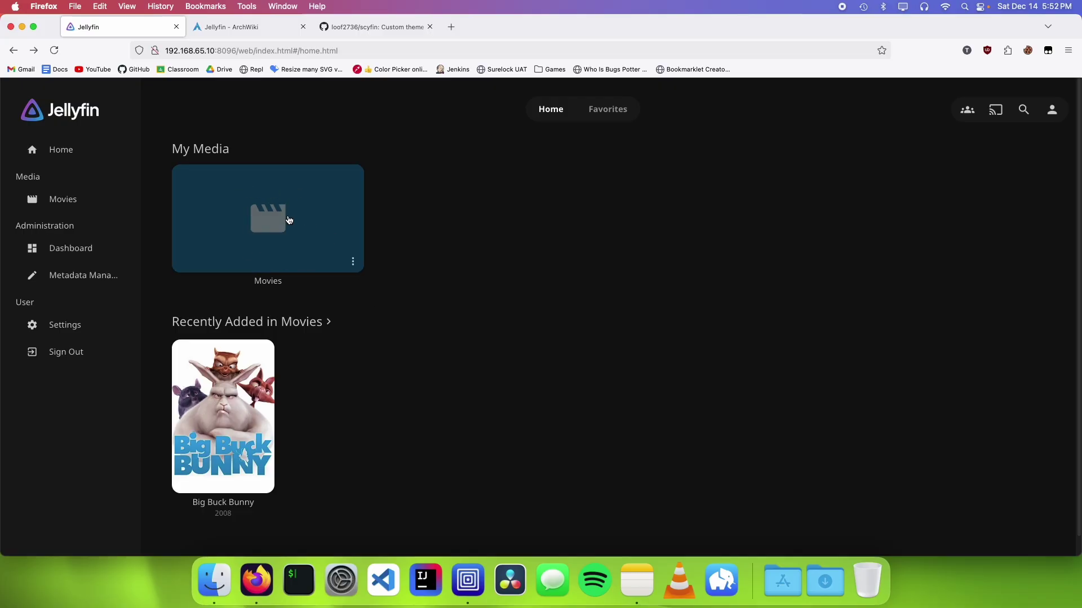
Play Big Buck Bunny from the recently added movies and mute its sound.
click(261, 364)
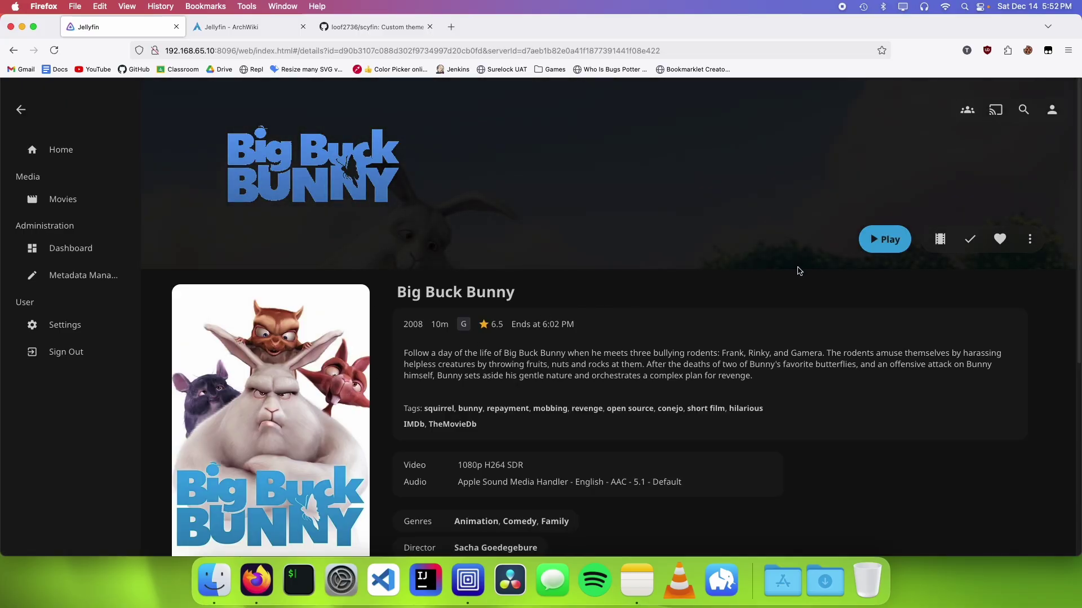
click(884, 240)
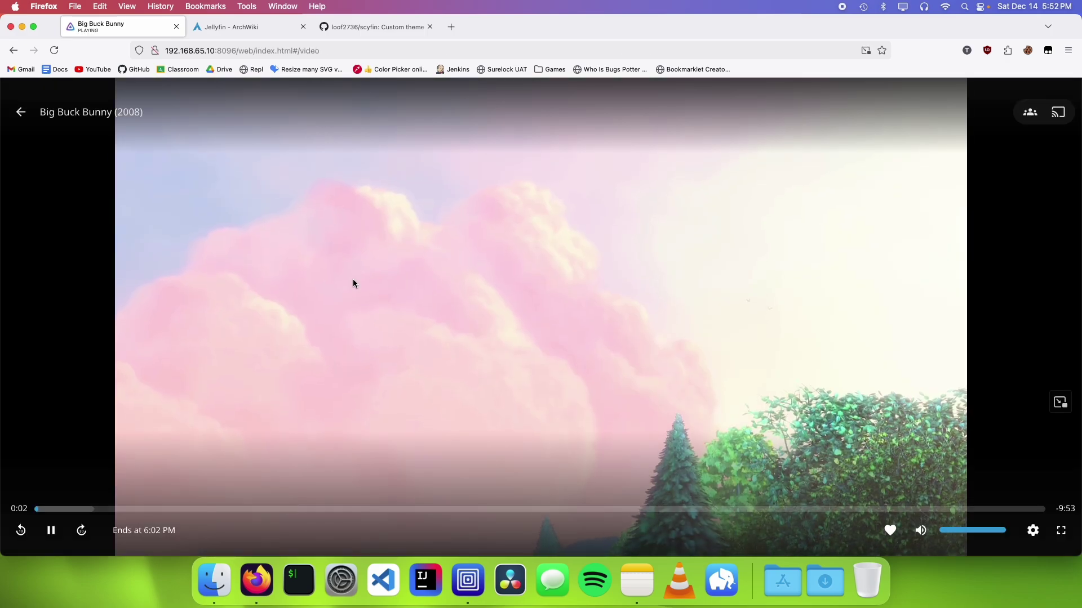
key(m)
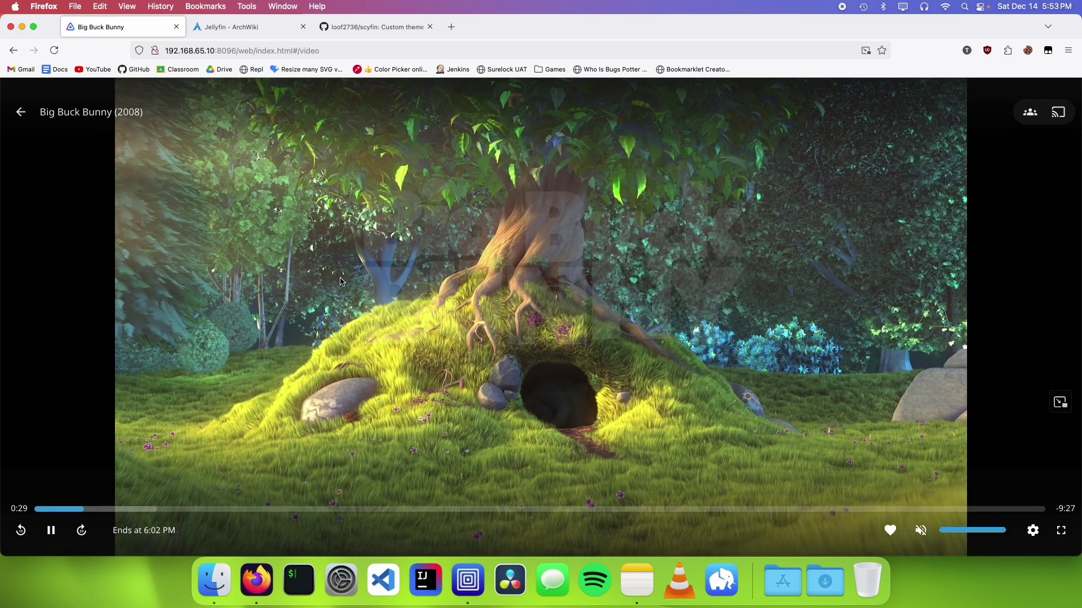